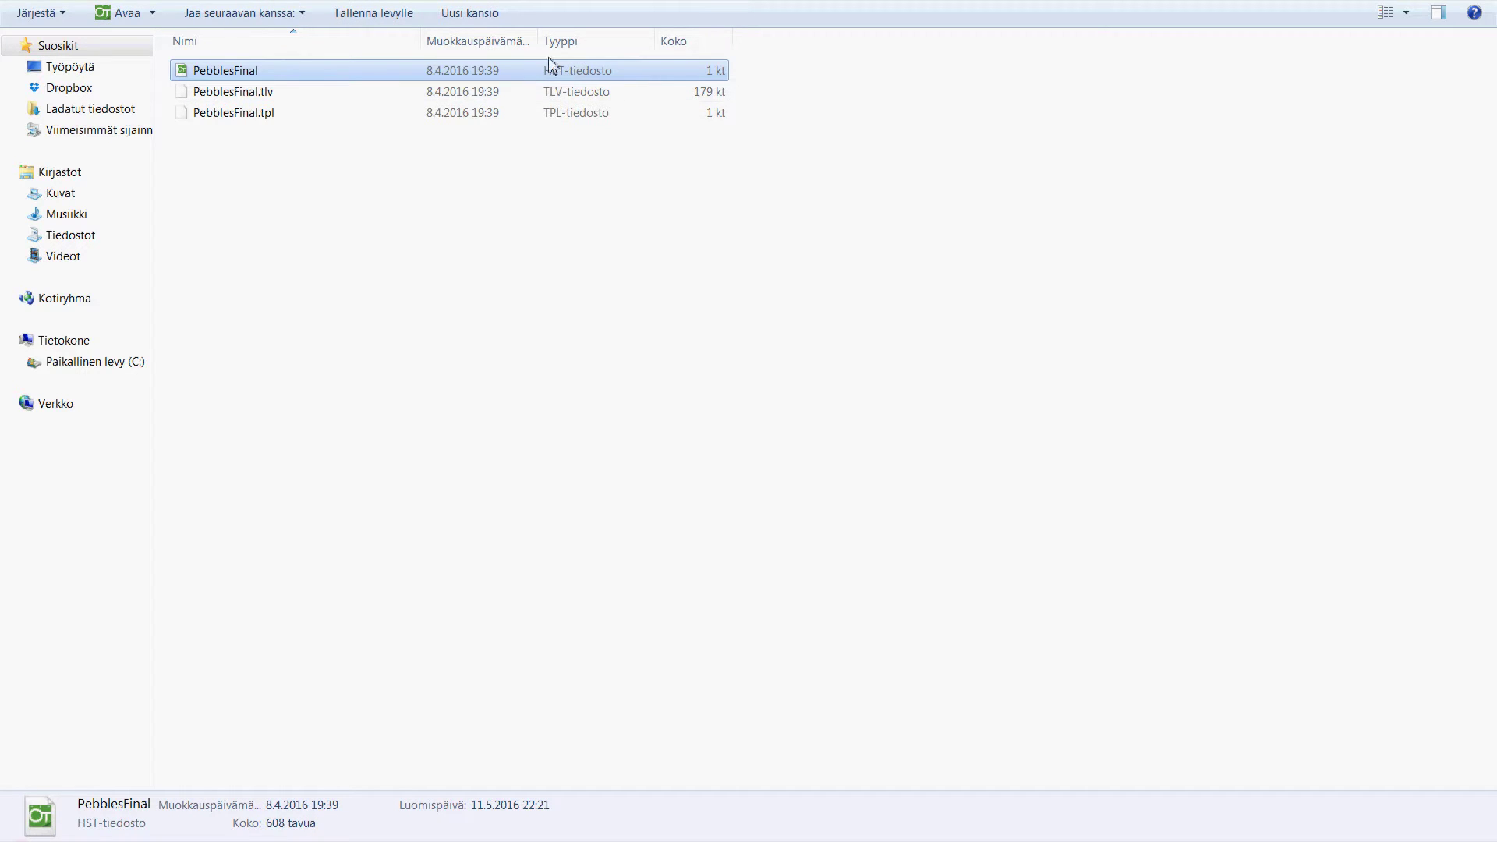
# Check the PebblesFinal.tlv and PebblesFinal.tpl details, then copy PebblesFinal.tlv to the drawings folder
pyautogui.click(541, 94)
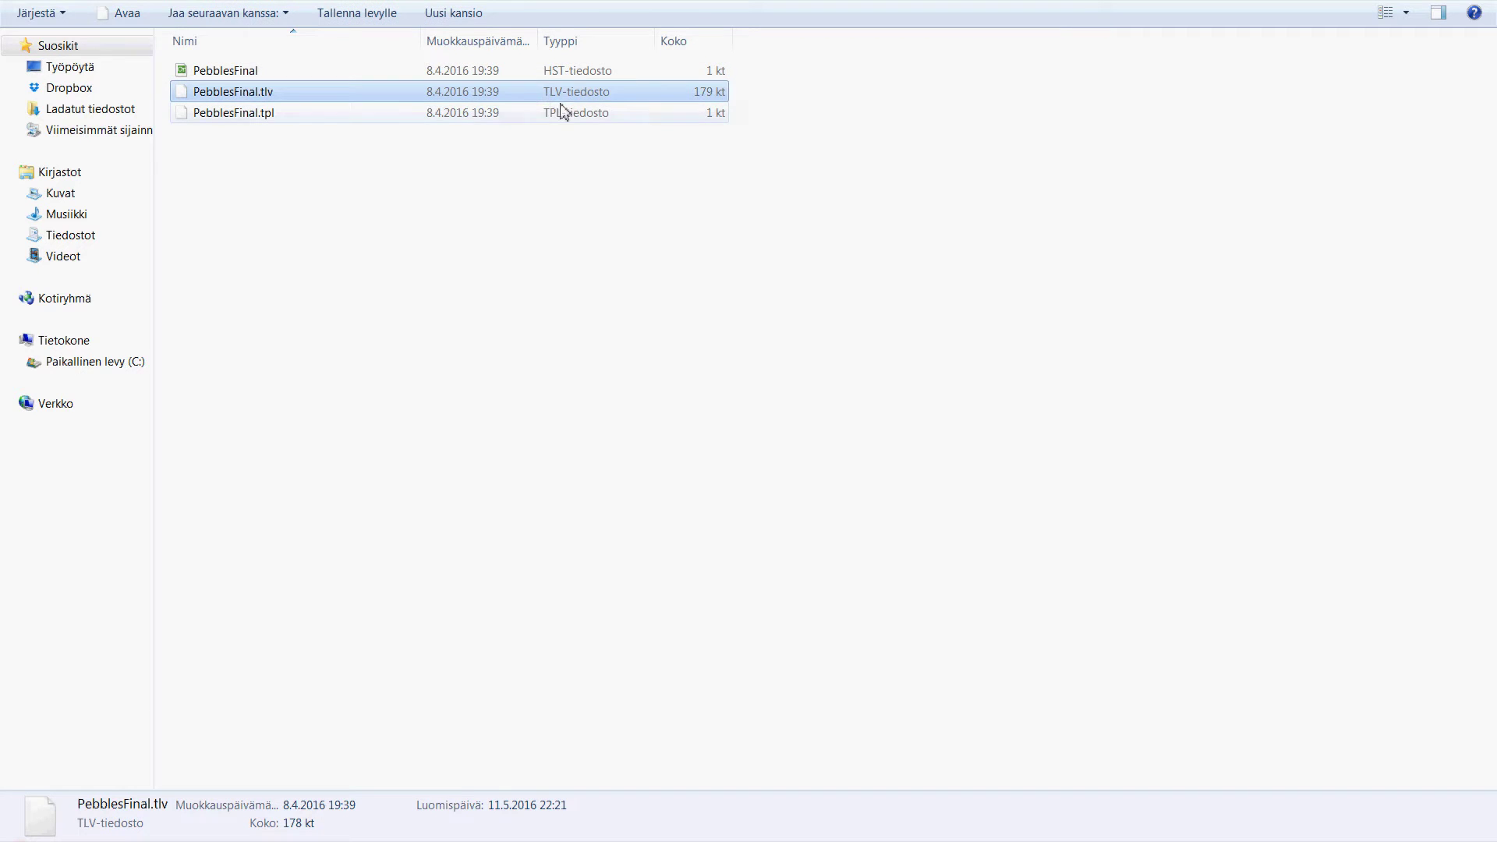
pyautogui.click(508, 115)
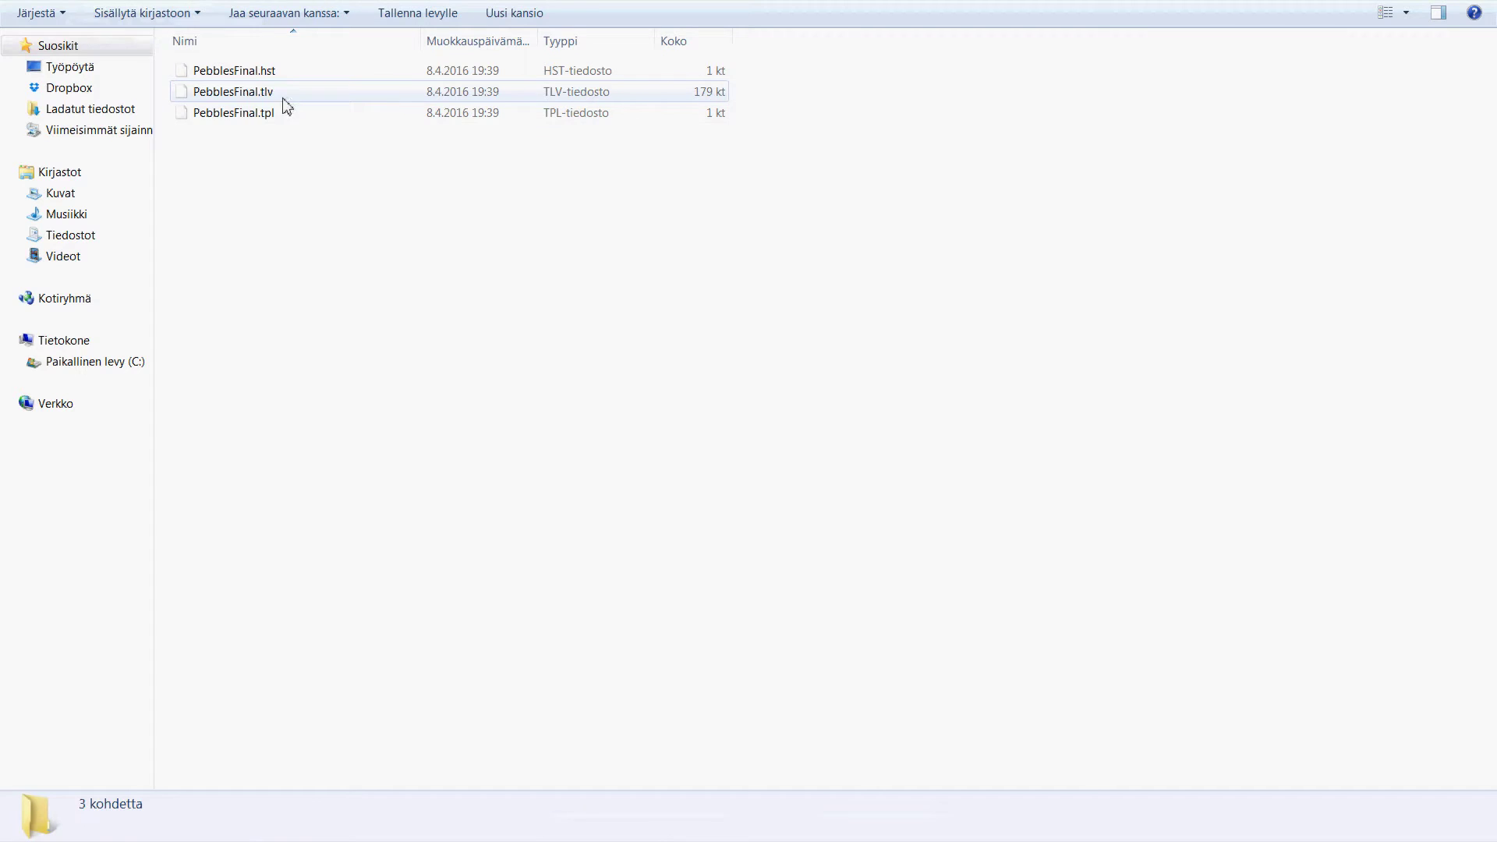
pyautogui.moveTo(282, 98); pyautogui.dragTo(812, 792)
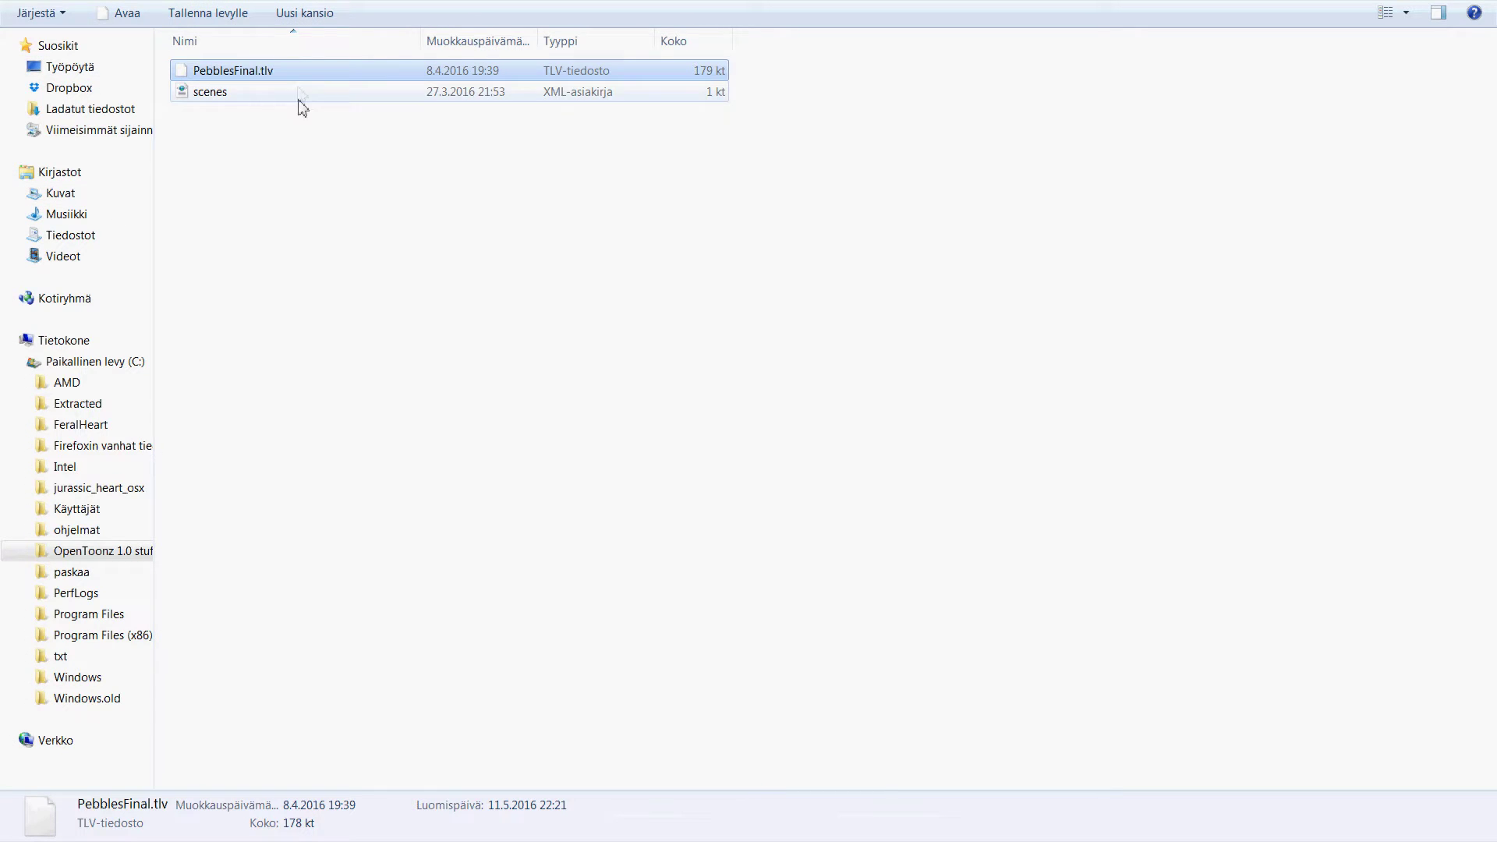
# Drop PebblesFinal.tlv from Explorer into the OpenToonz Xsheet as a three-frame Col1 level
pyautogui.moveTo(297, 74); pyautogui.dragTo(561, 351)
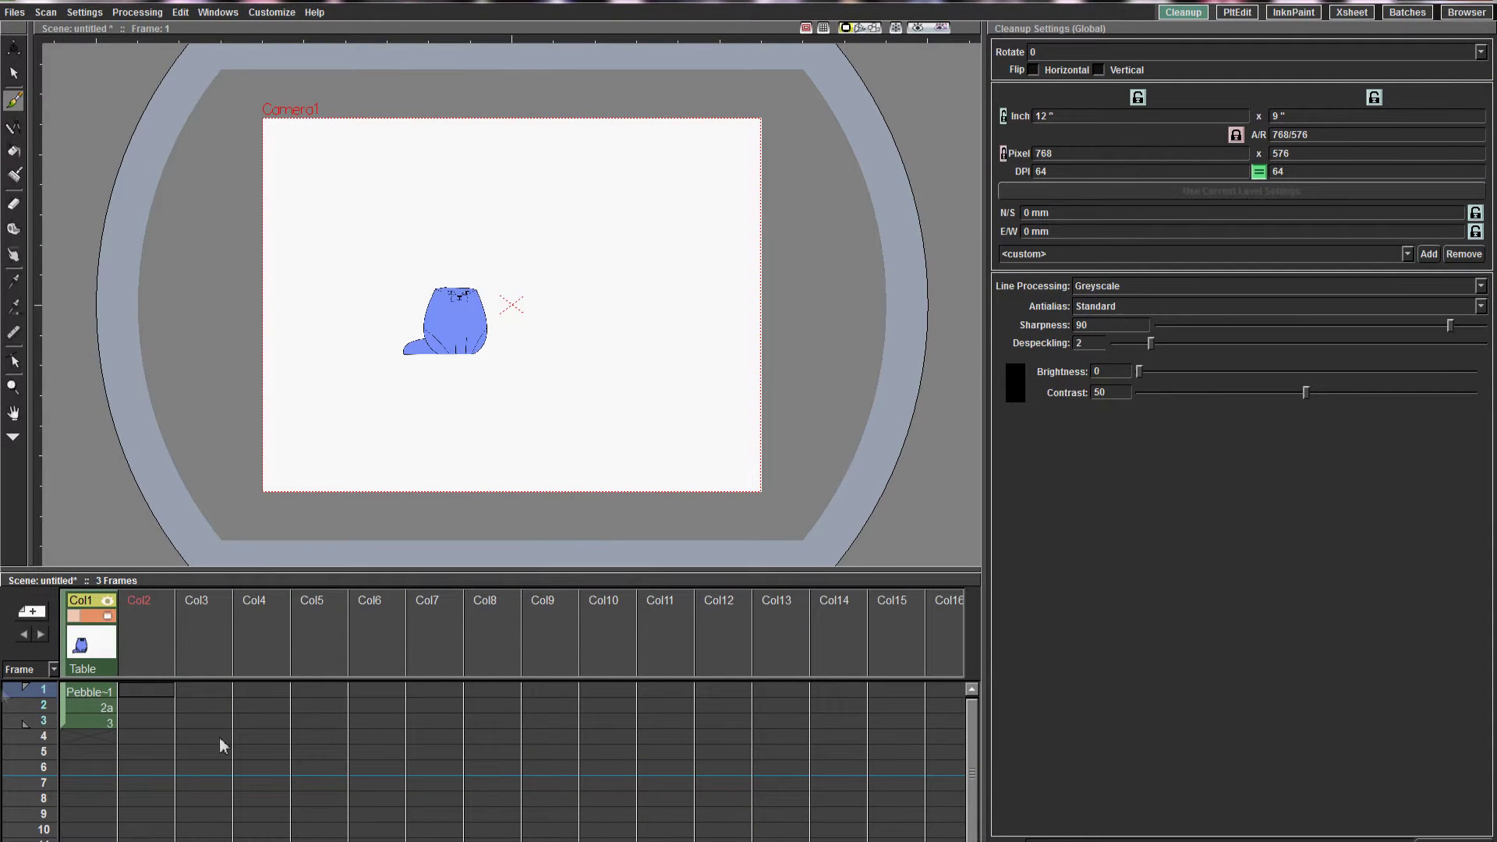
# Step through the PebblesFinal frames in Col1, then remove the level, leaving the Xsheet empty
pyautogui.click(97, 693)
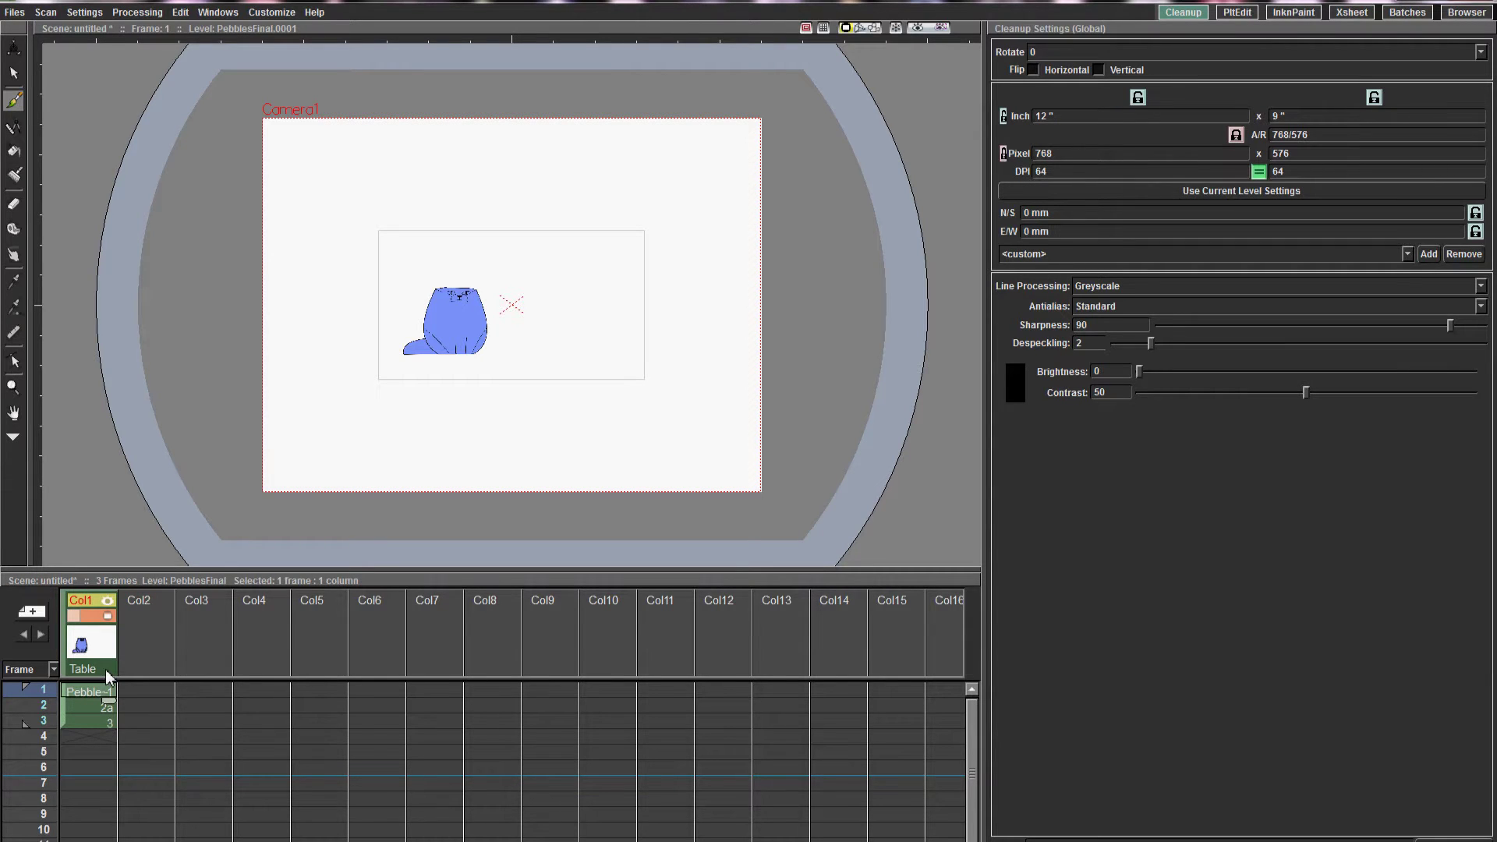
pyautogui.press('Down')
pyautogui.press('Up')
pyautogui.press('Down')
pyautogui.press('Down')
pyautogui.press('Down')
pyautogui.press('Up')
pyautogui.press('Up')
pyautogui.press('Down')
pyautogui.press('Up')
pyautogui.press('Up')
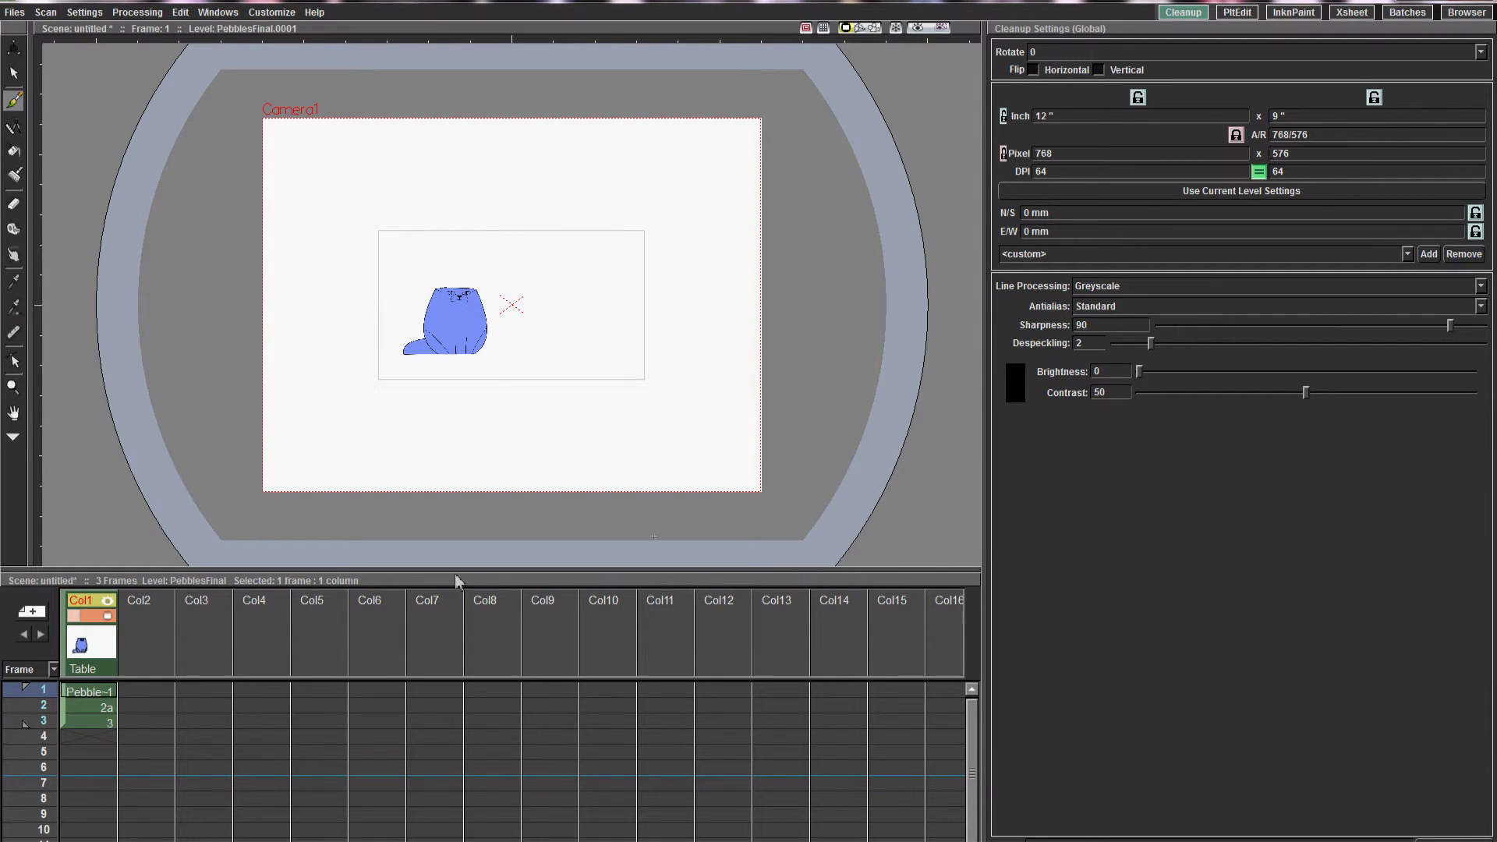
pyautogui.hotkey('ctrl', 'z')
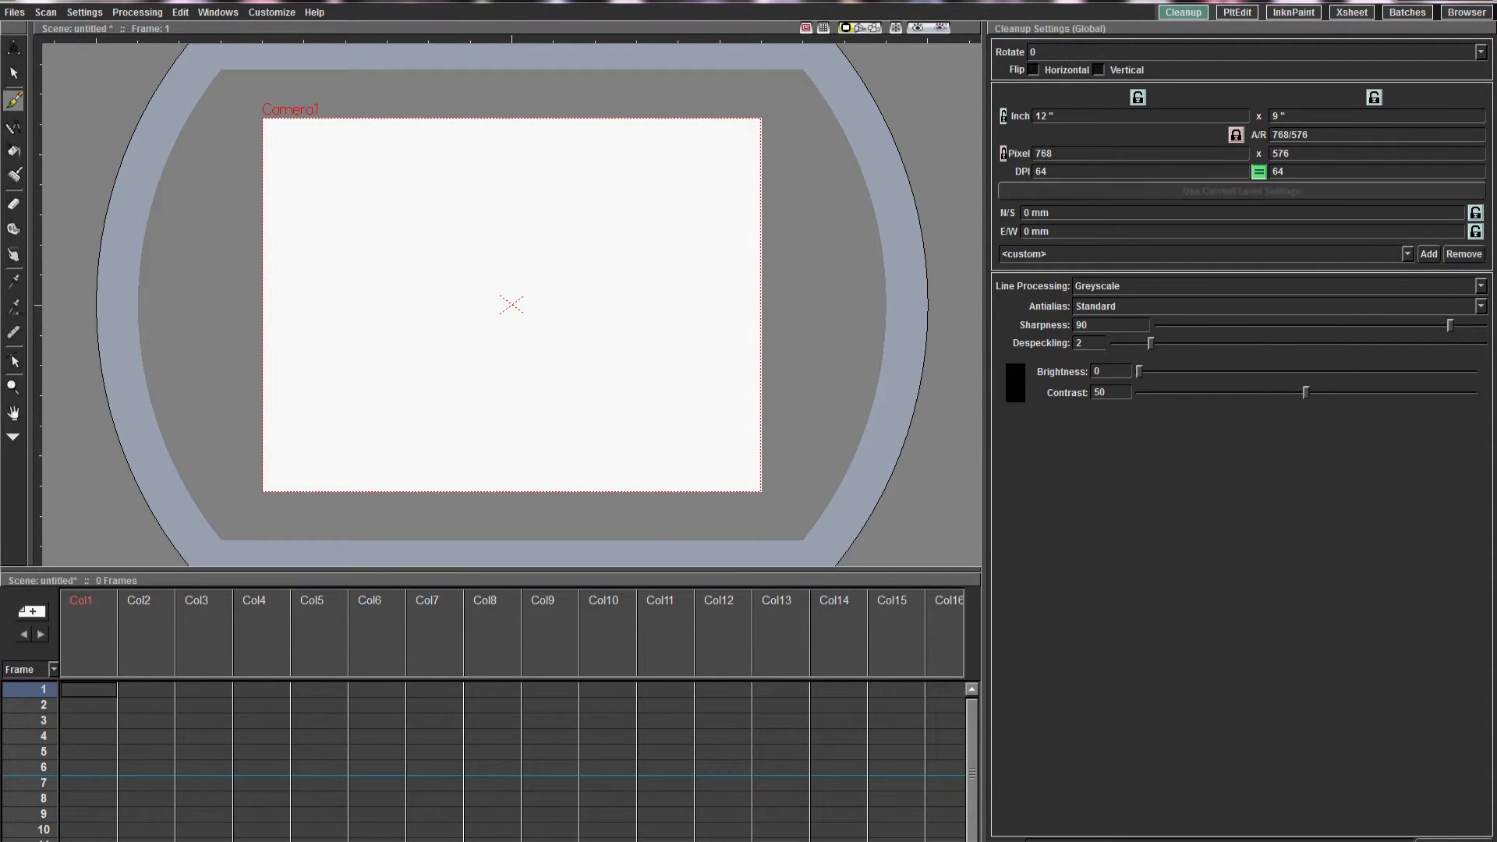
# Reload PebblesFinal.tlv into Col1, then browse Program Files for an app to open PebblesFinal.hst
pyautogui.moveTo(729, 838)
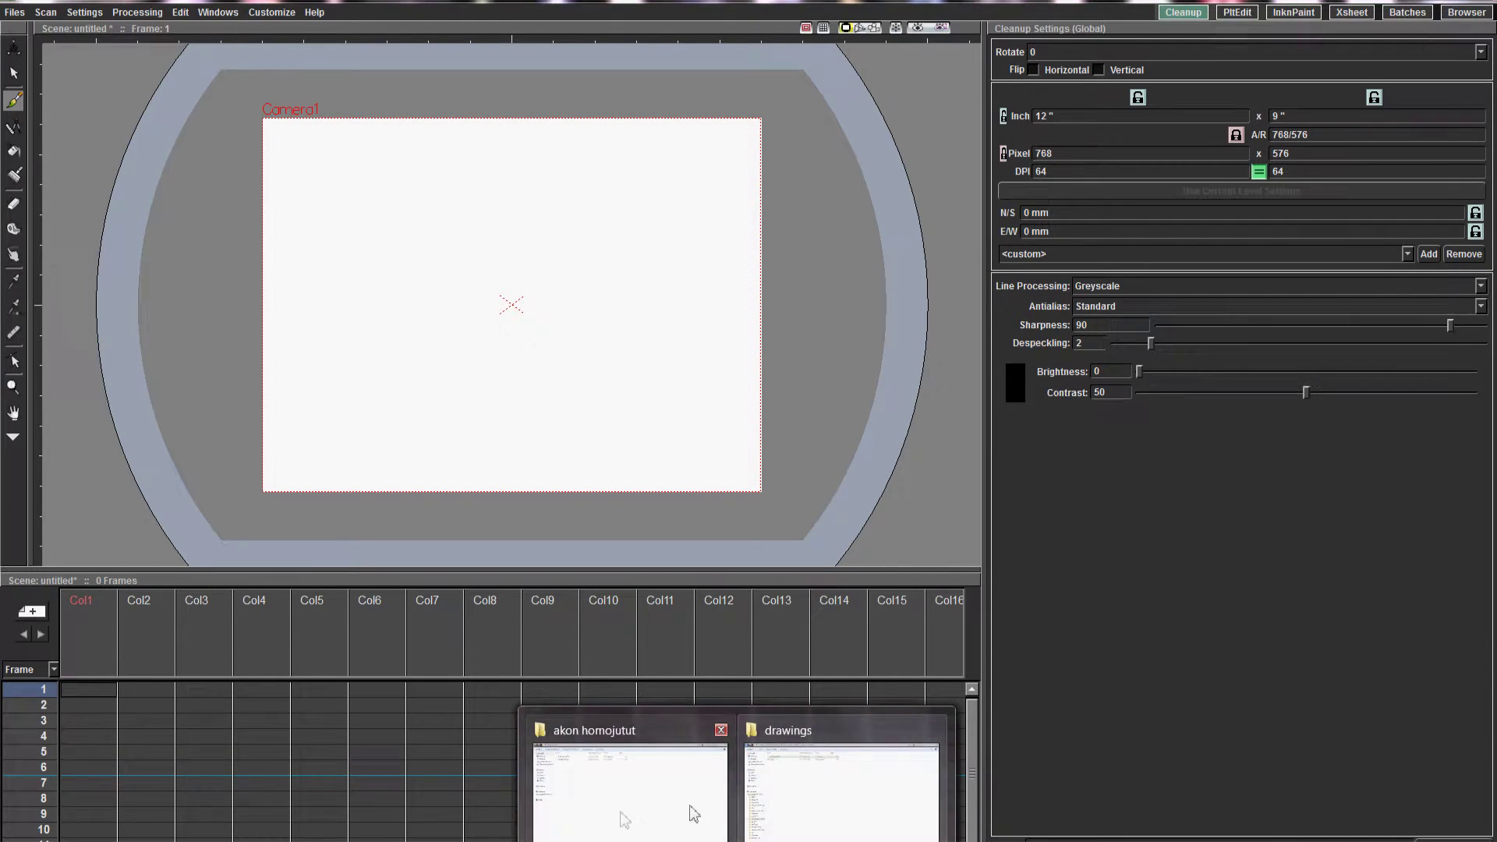
pyautogui.click(692, 812)
pyautogui.click(296, 109)
pyautogui.moveTo(261, 93); pyautogui.dragTo(530, 326)
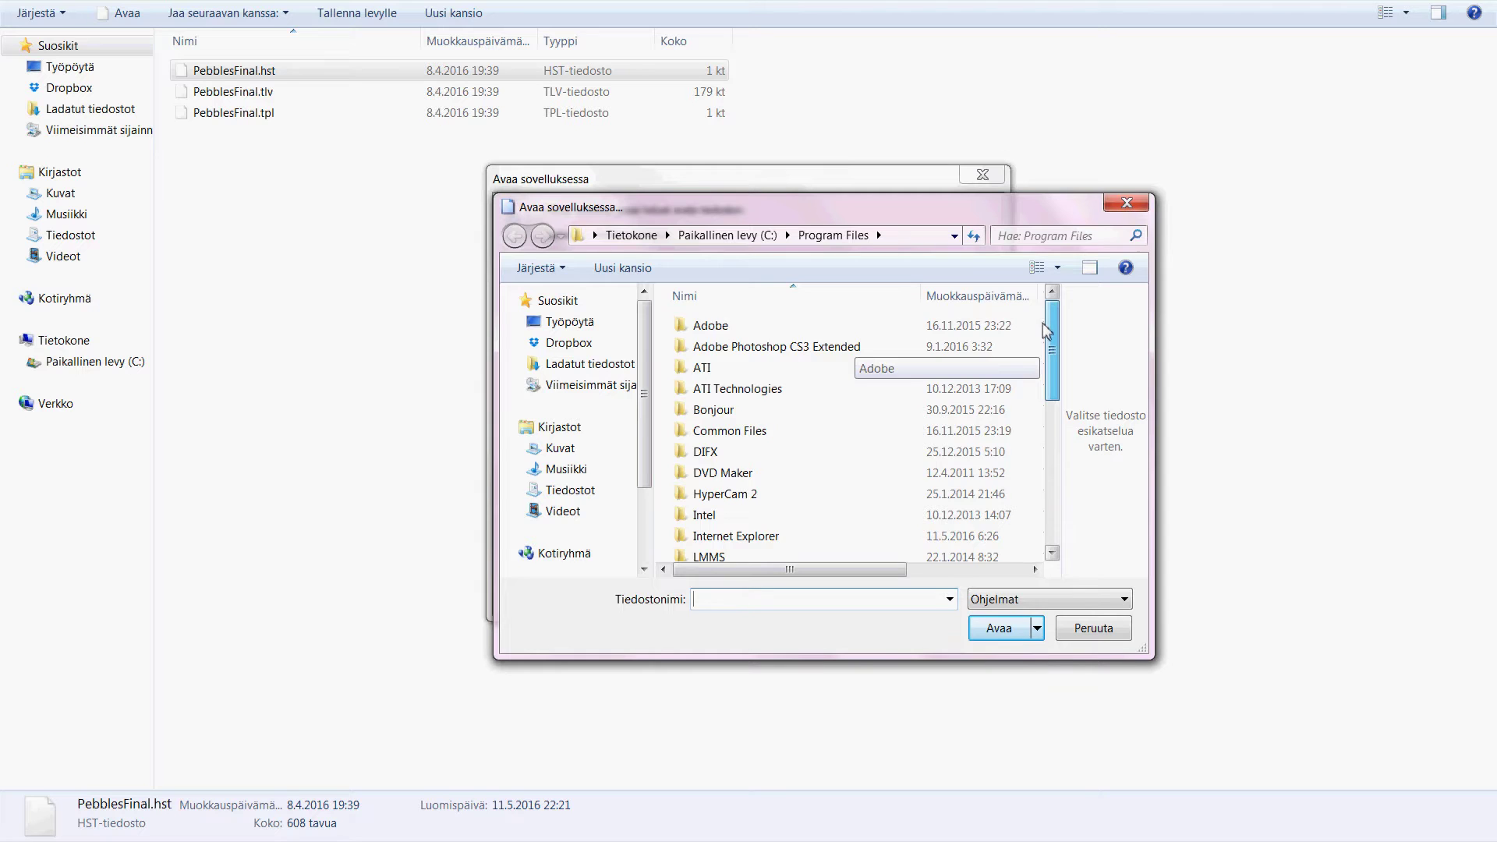
pyautogui.moveTo(1048, 332); pyautogui.dragTo(1054, 462)
# Open PebblesFinal.hst with OpenToonz_1.0 from the OpenToonz 1.0 program folder
pyautogui.doubleClick(770, 418)
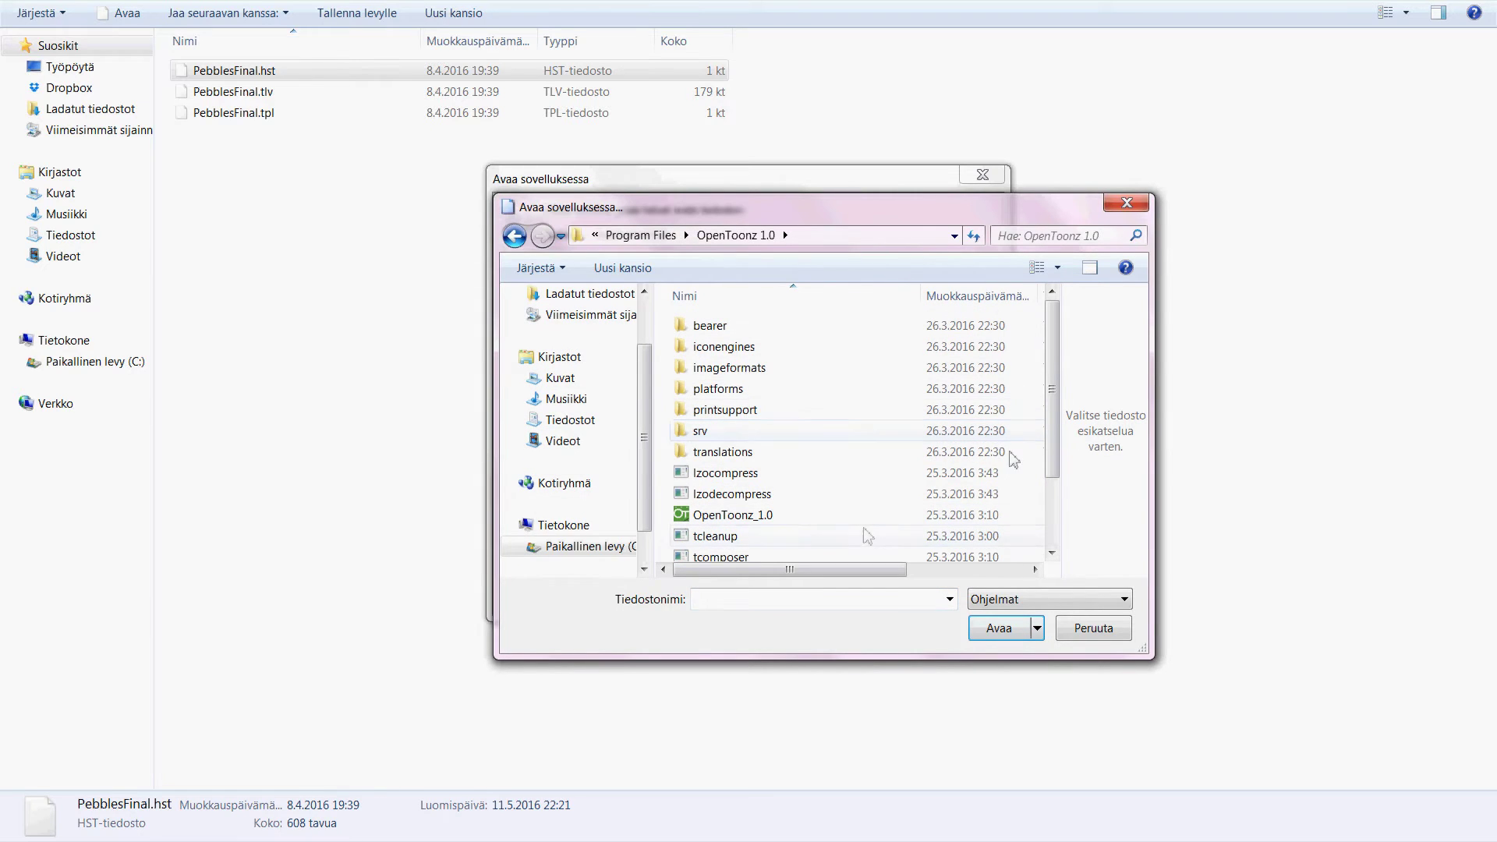
pyautogui.click(793, 516)
pyautogui.click(994, 626)
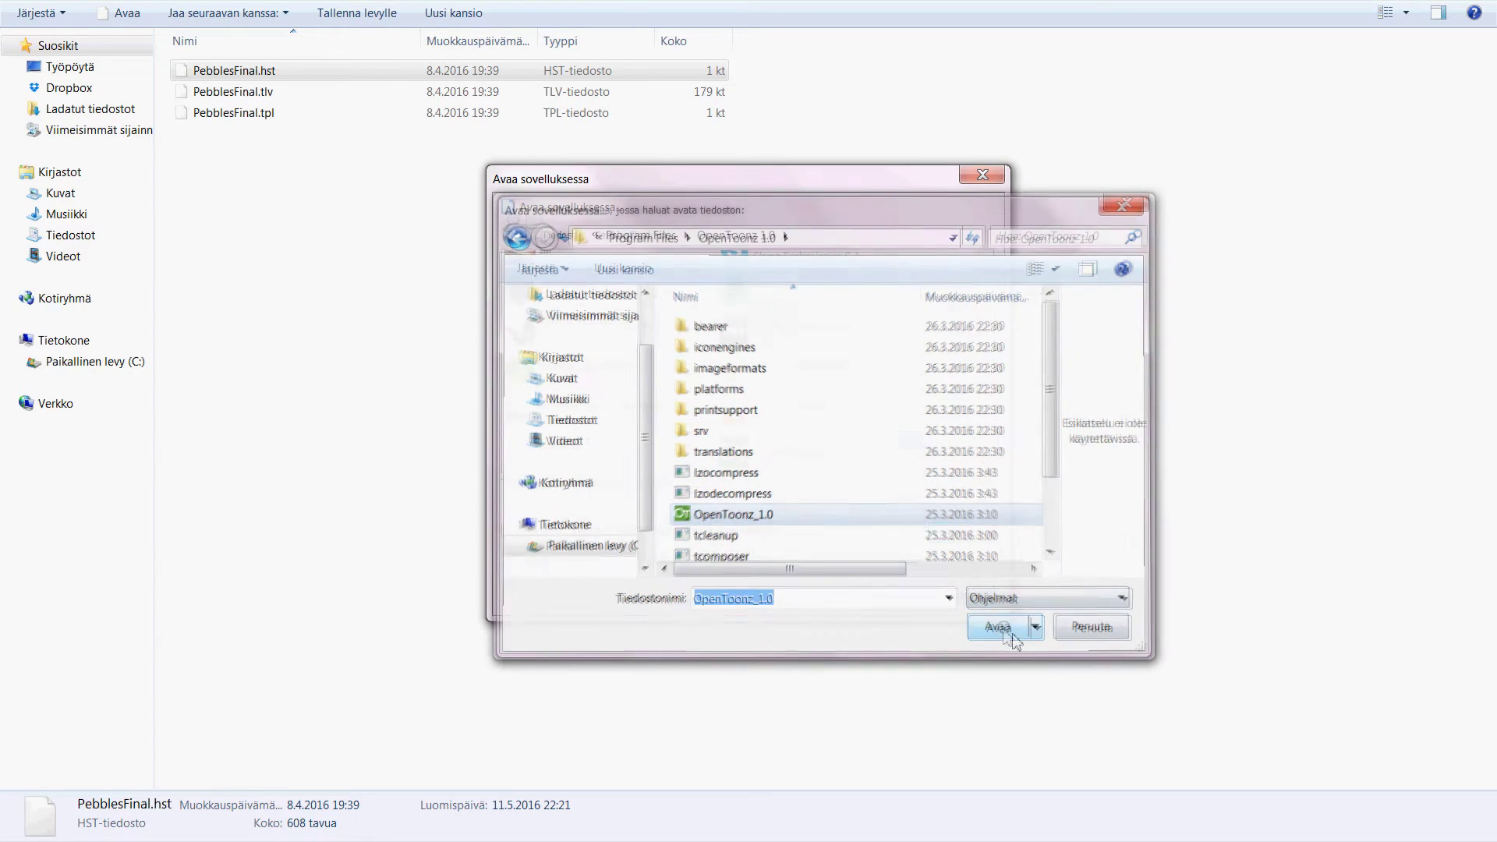
pyautogui.click(909, 595)
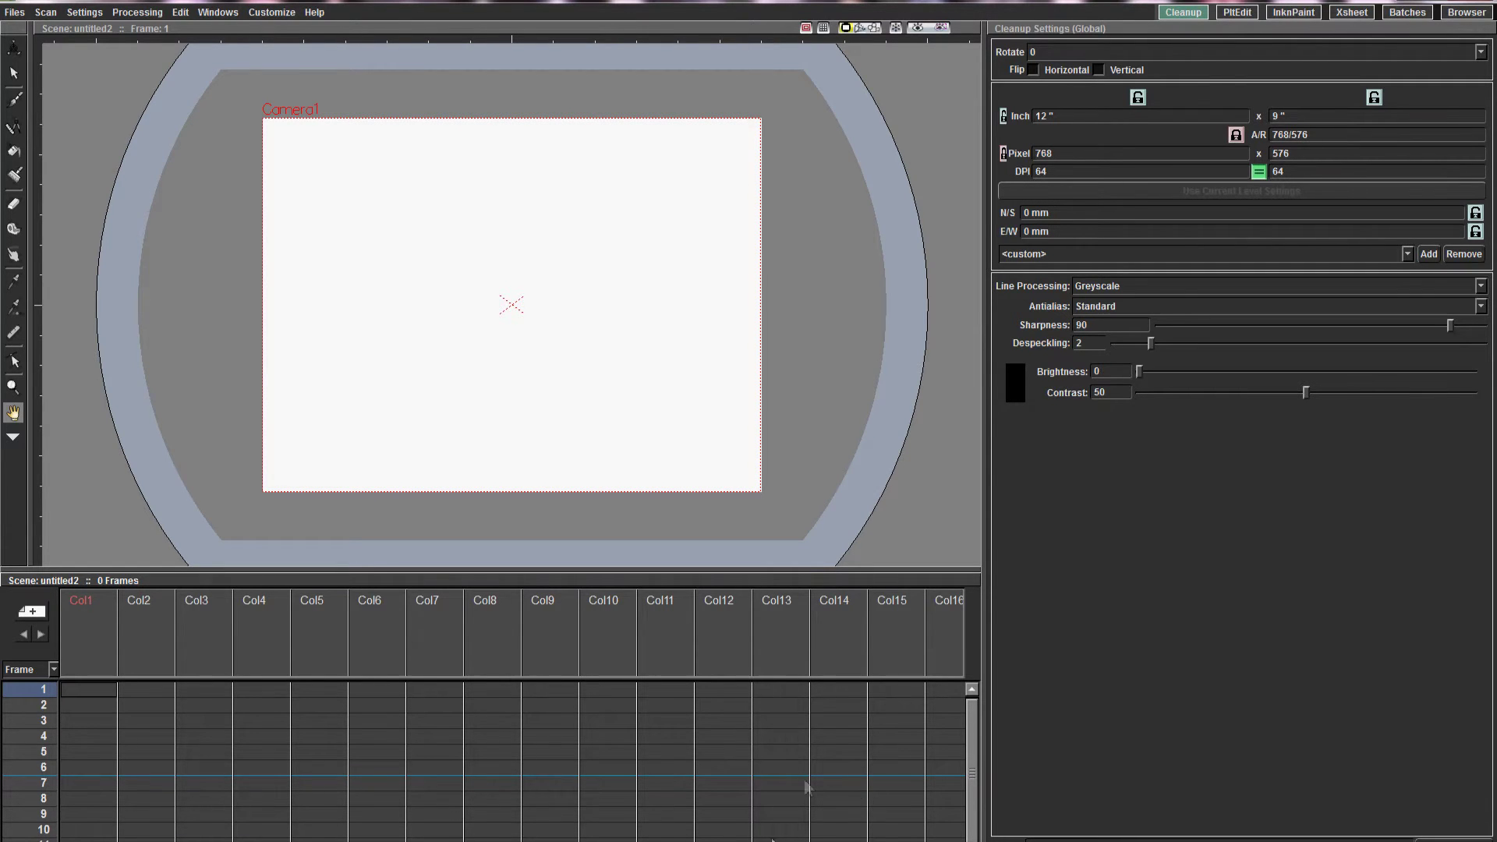
# In the Change scene, raise the Fluff style's value to about 91 and apply it
pyautogui.moveTo(682, 838)
pyautogui.click(590, 807)
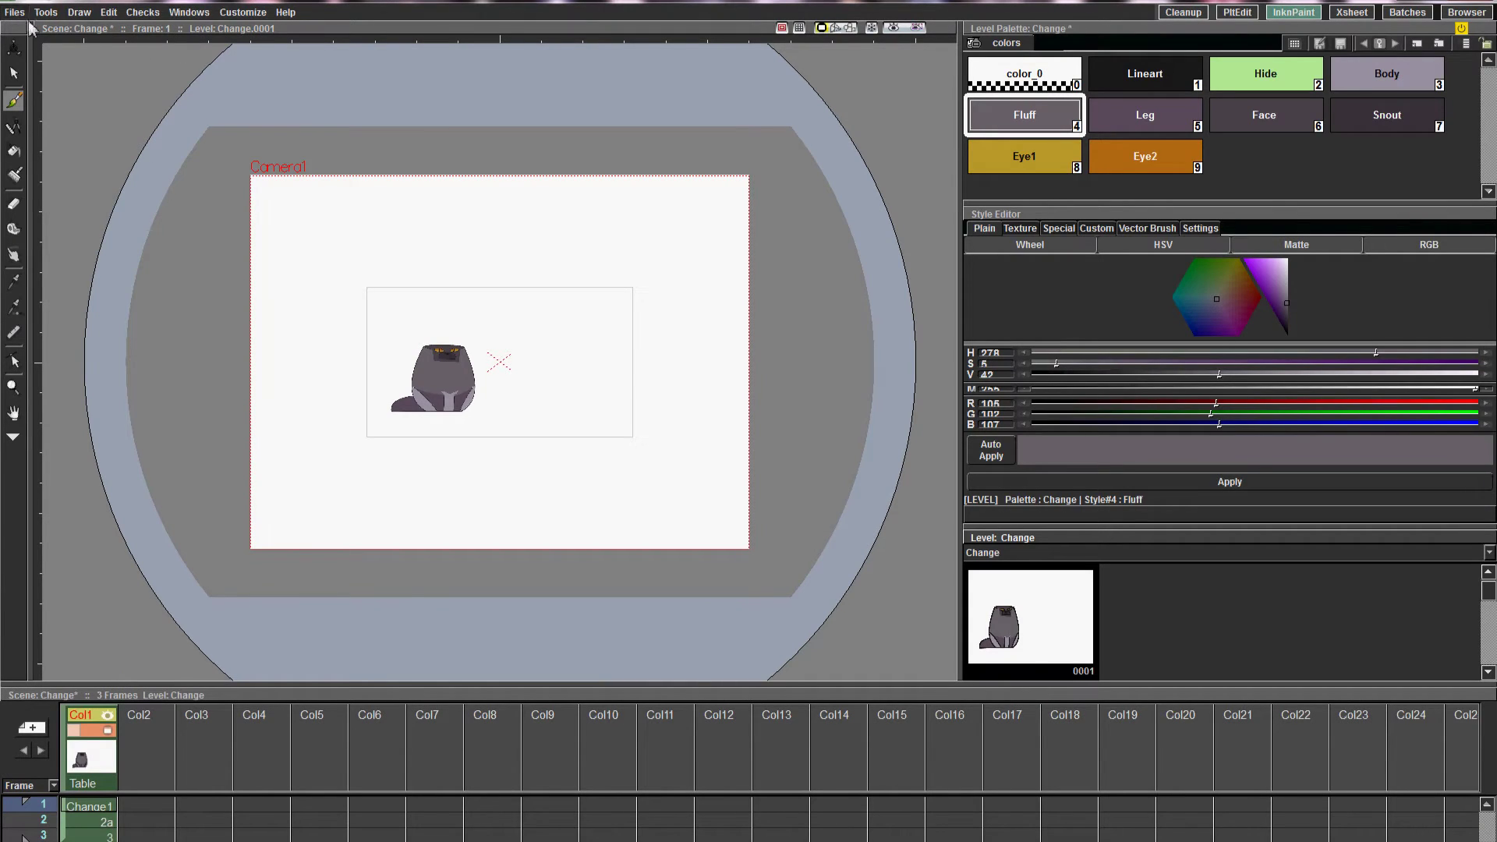
pyautogui.moveTo(1286, 302); pyautogui.dragTo(1286, 264)
pyautogui.click(1228, 482)
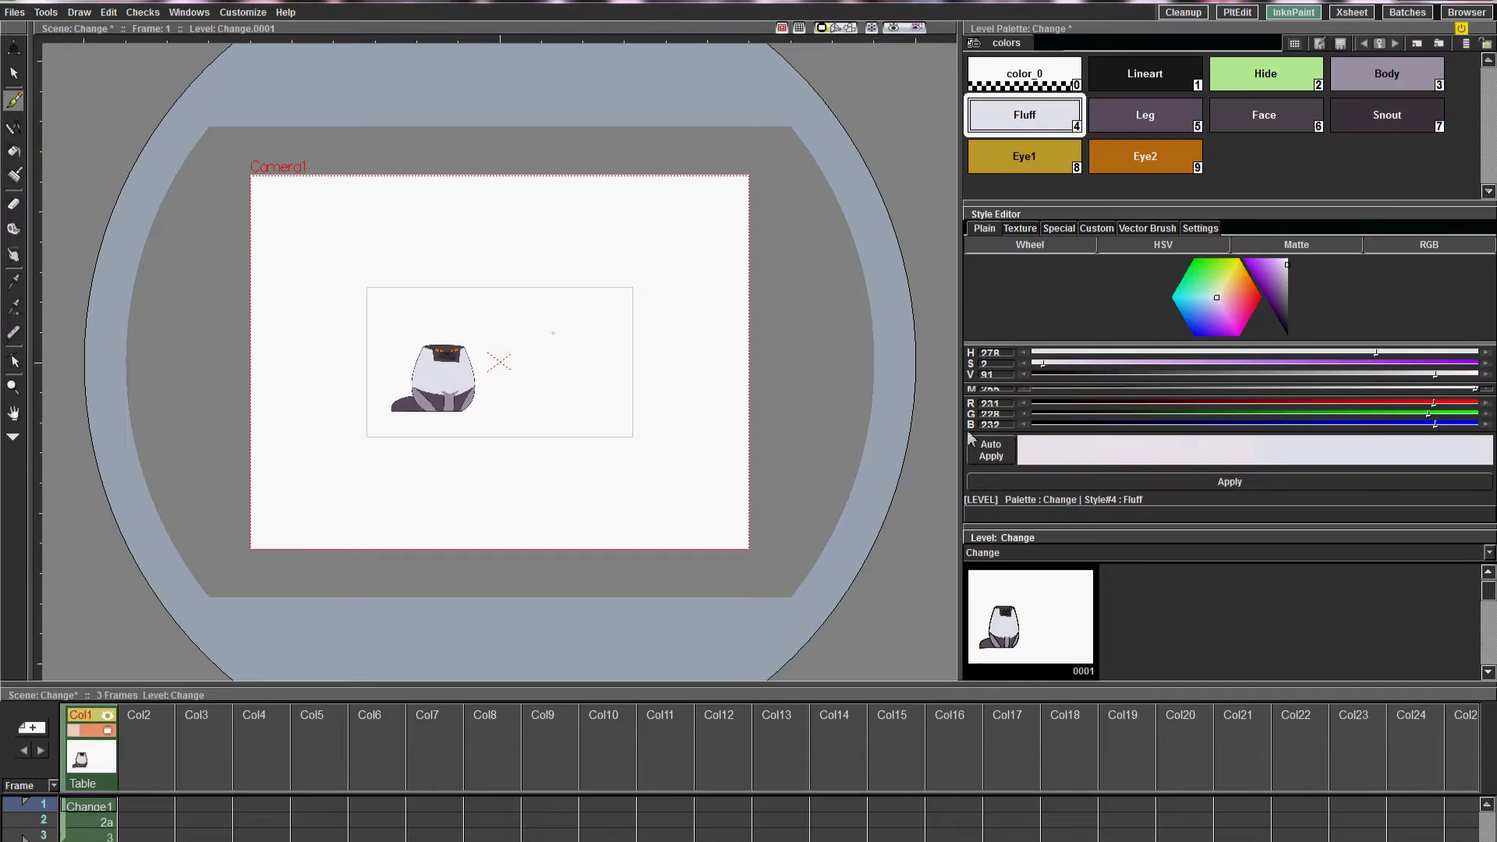
pyautogui.click(14, 13)
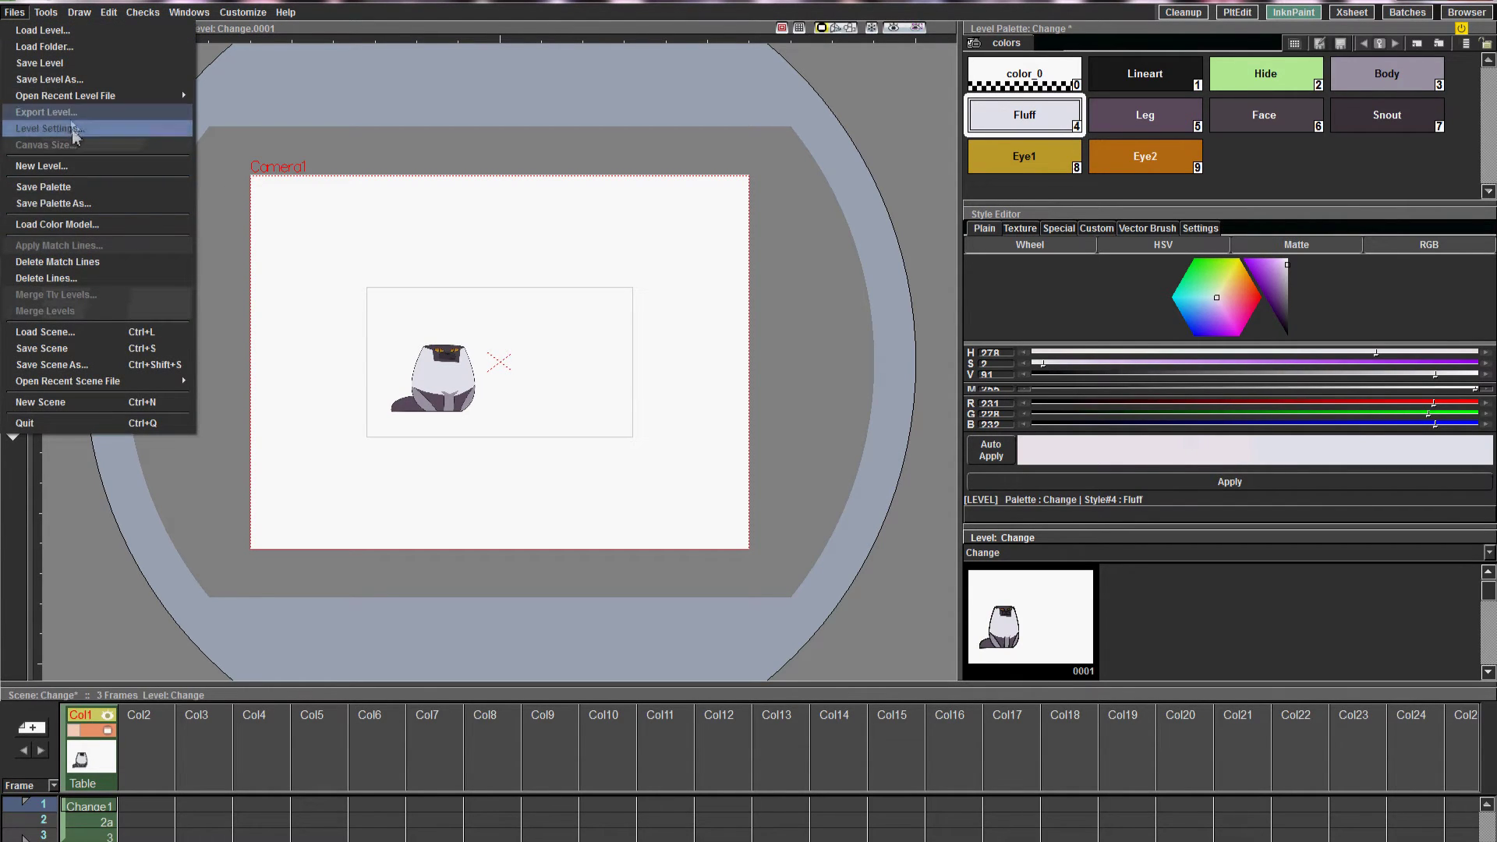
# Save the Change palette, overwriting the existing one, and save the Change scene
pyautogui.click(92, 187)
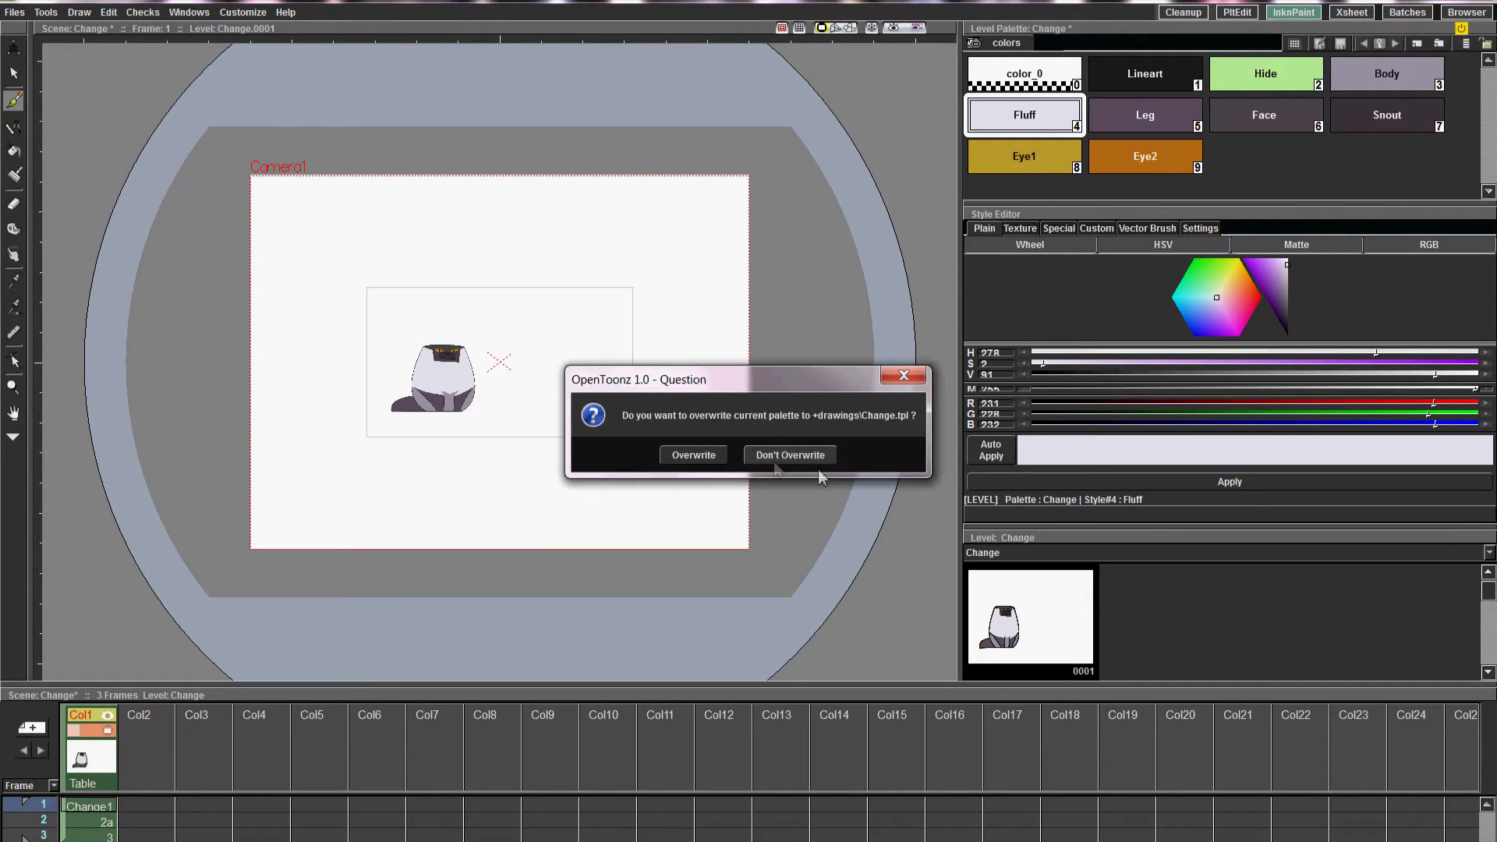
pyautogui.click(707, 457)
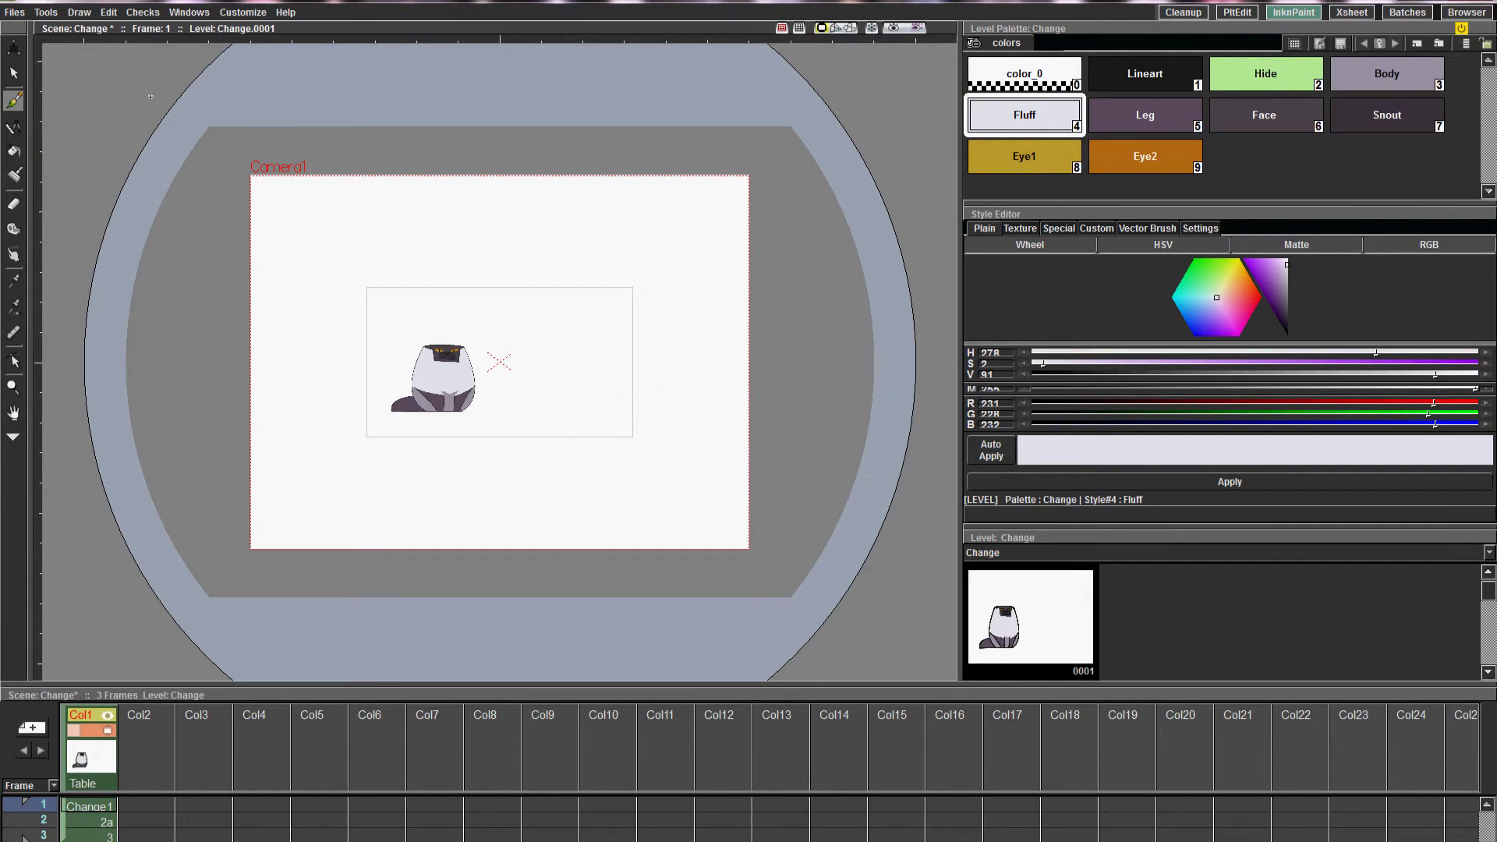
pyautogui.click(15, 12)
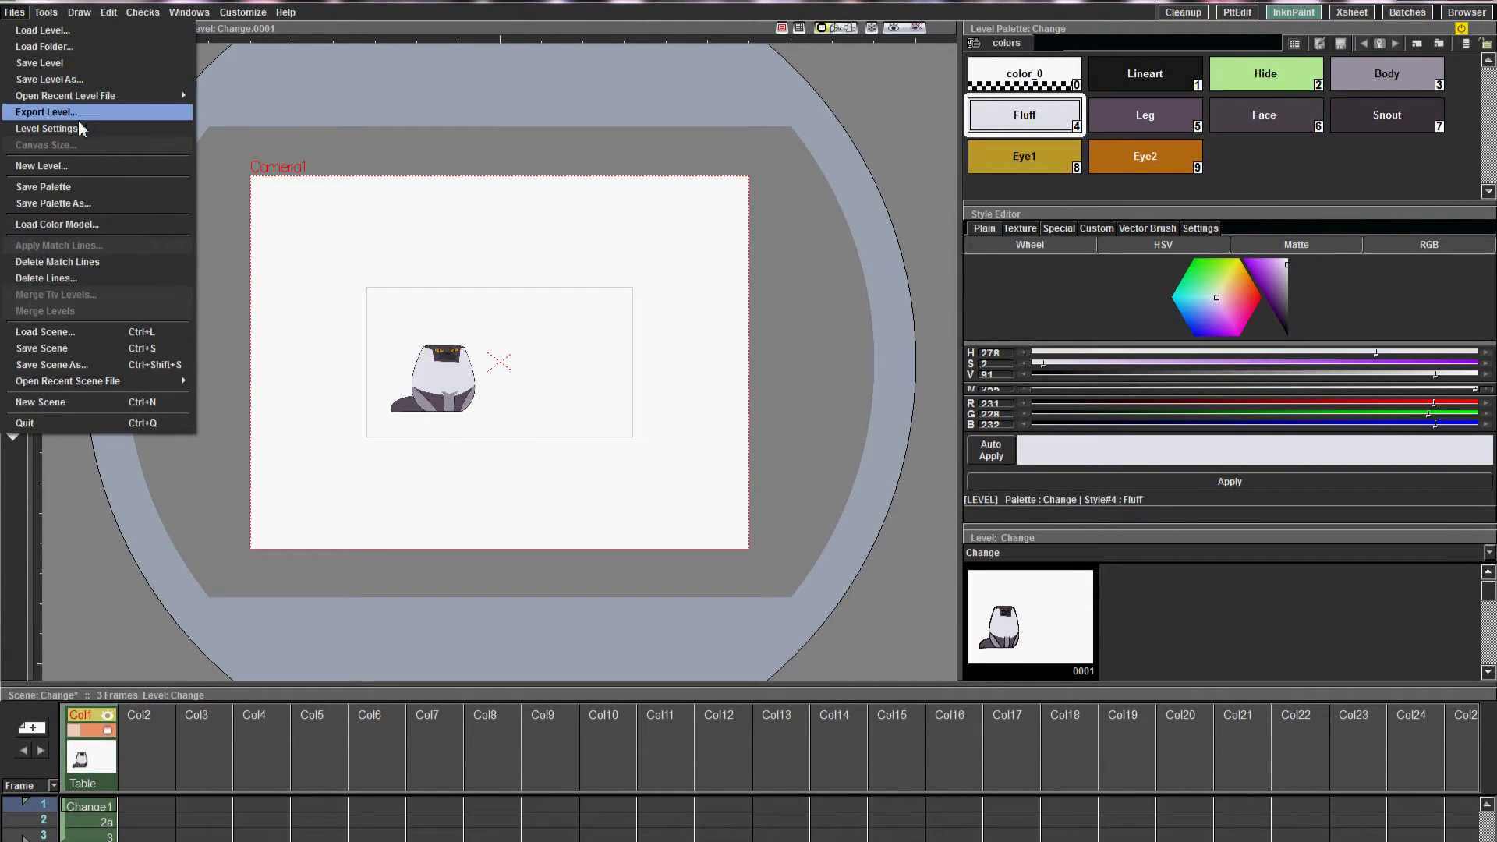
pyautogui.click(88, 79)
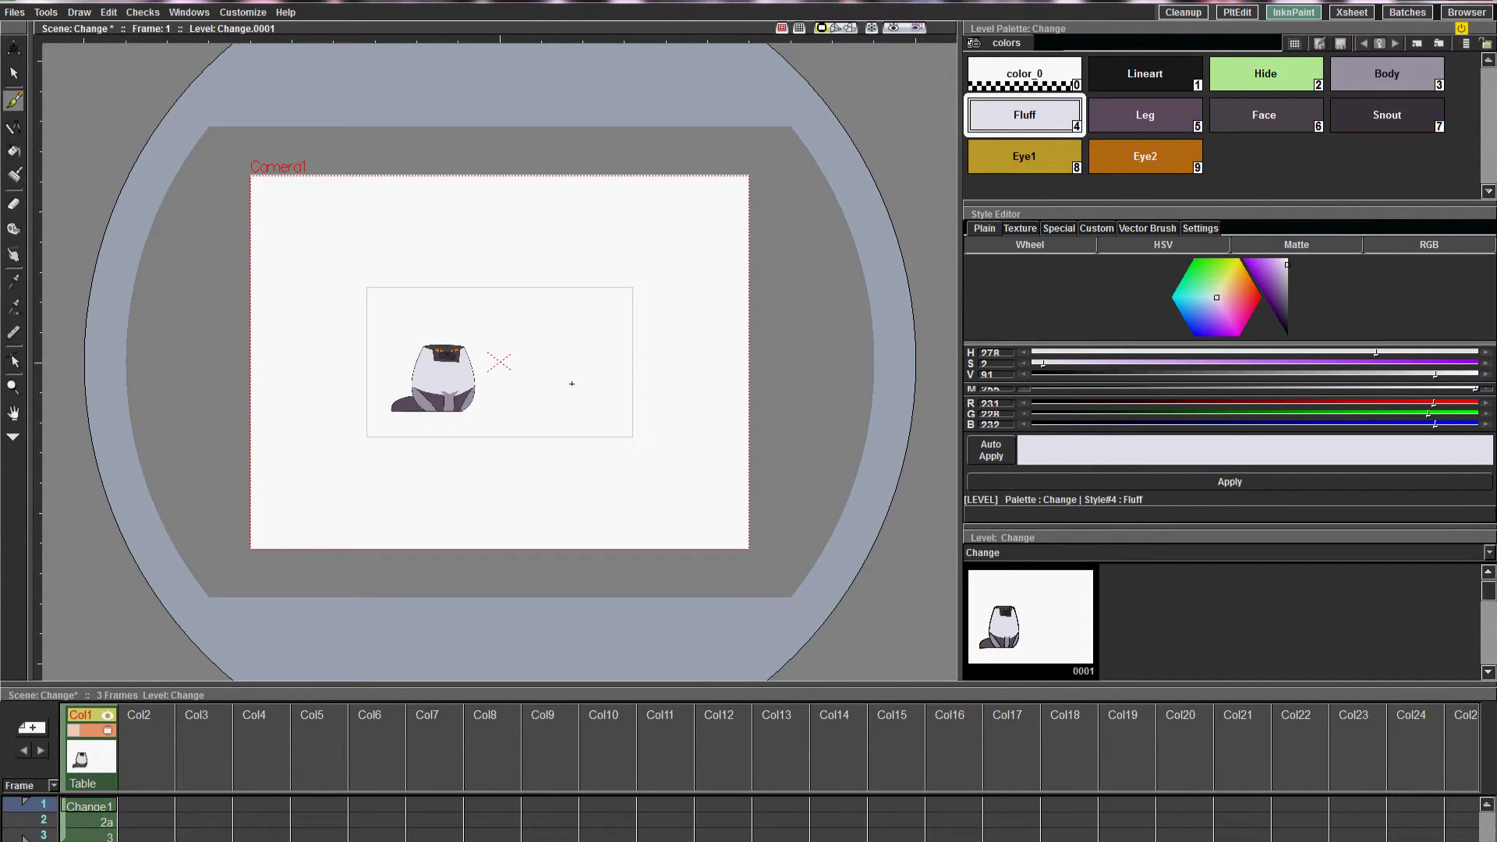
pyautogui.click(14, 12)
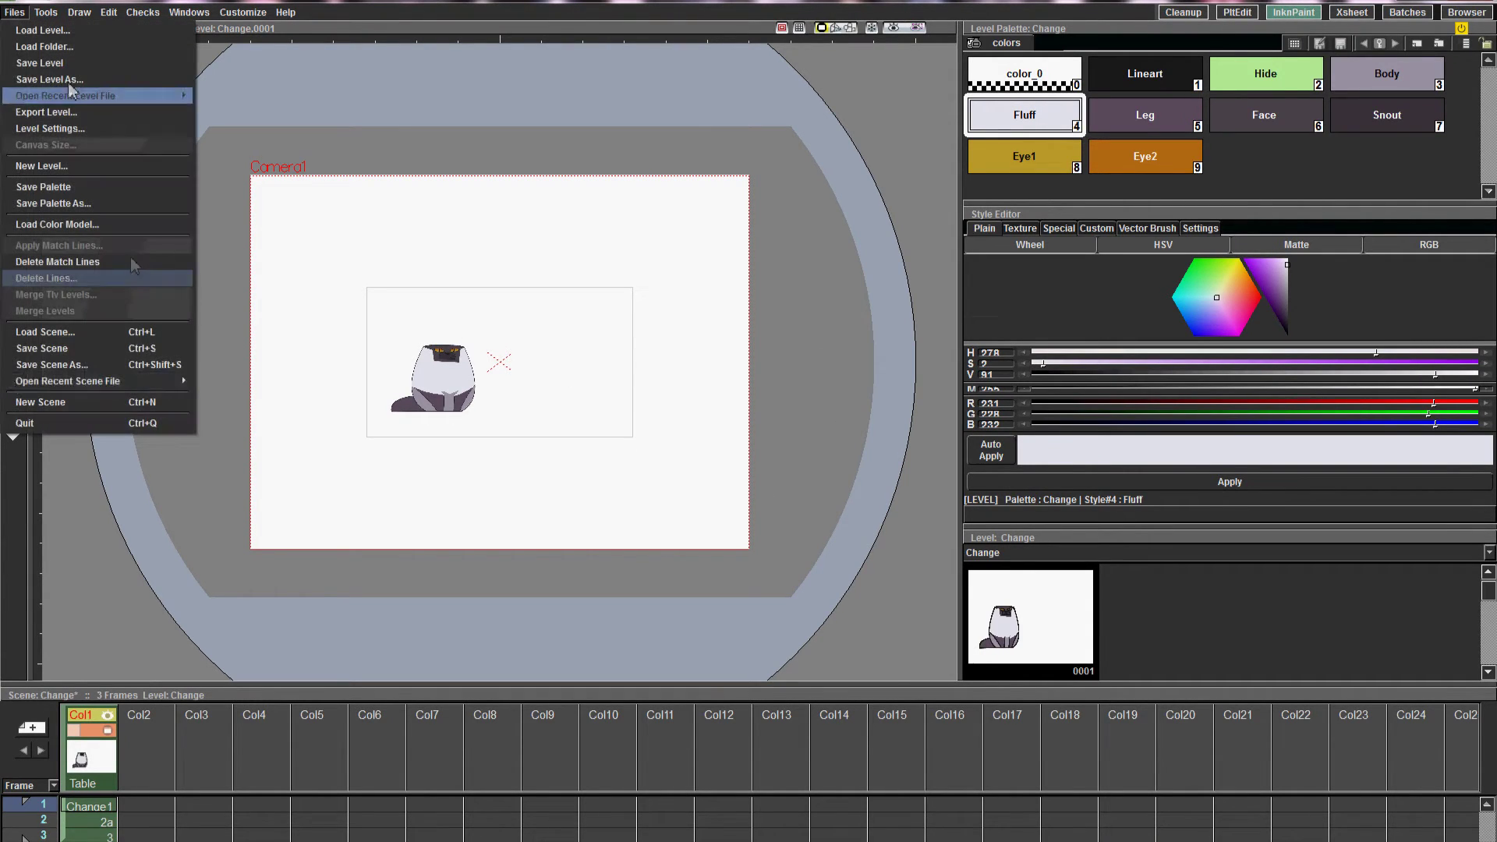
pyautogui.click(88, 352)
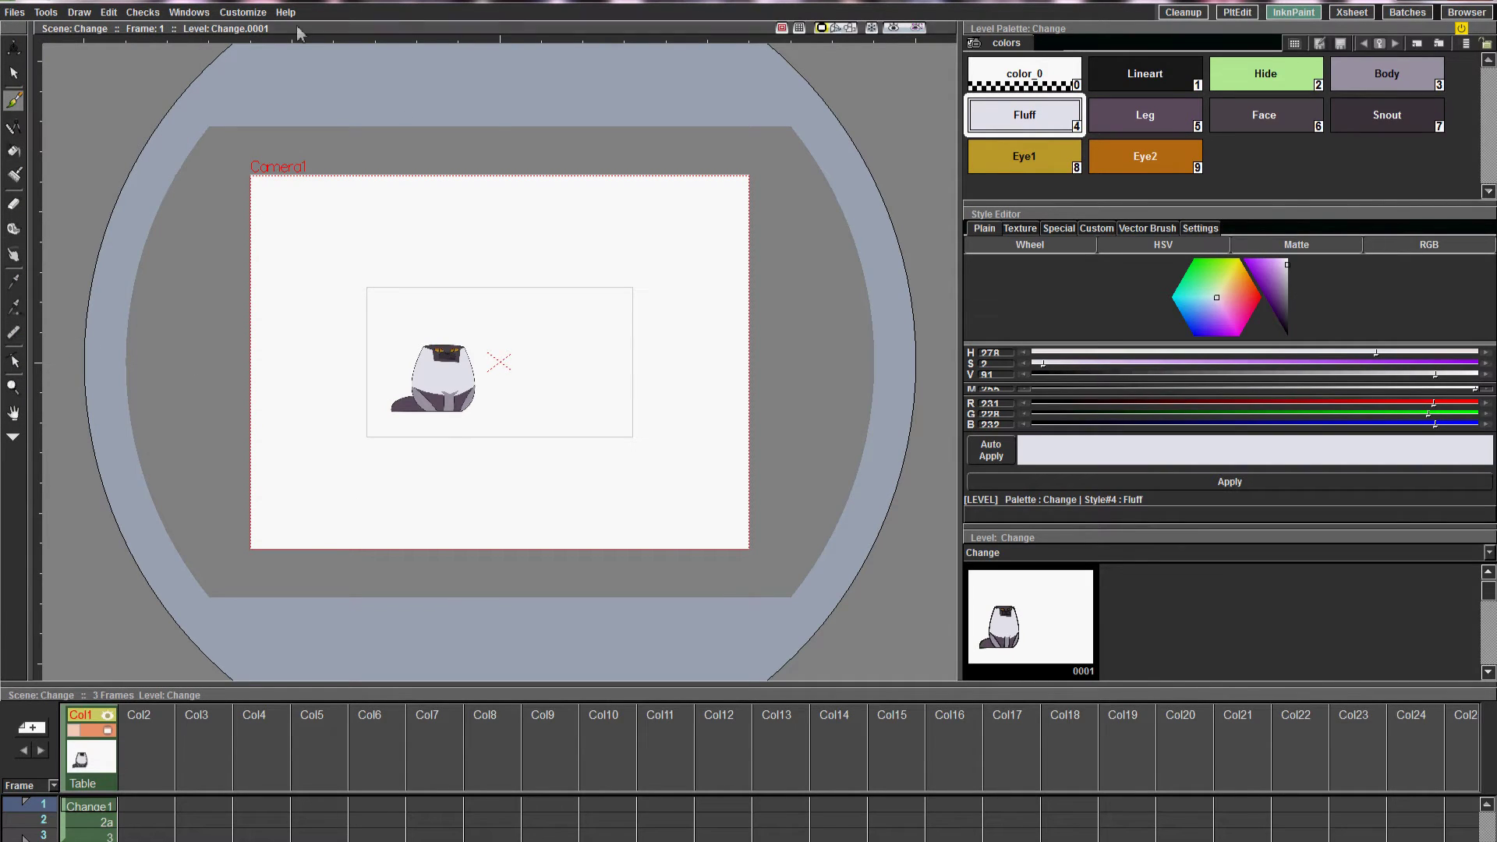
pyautogui.click(151, 96)
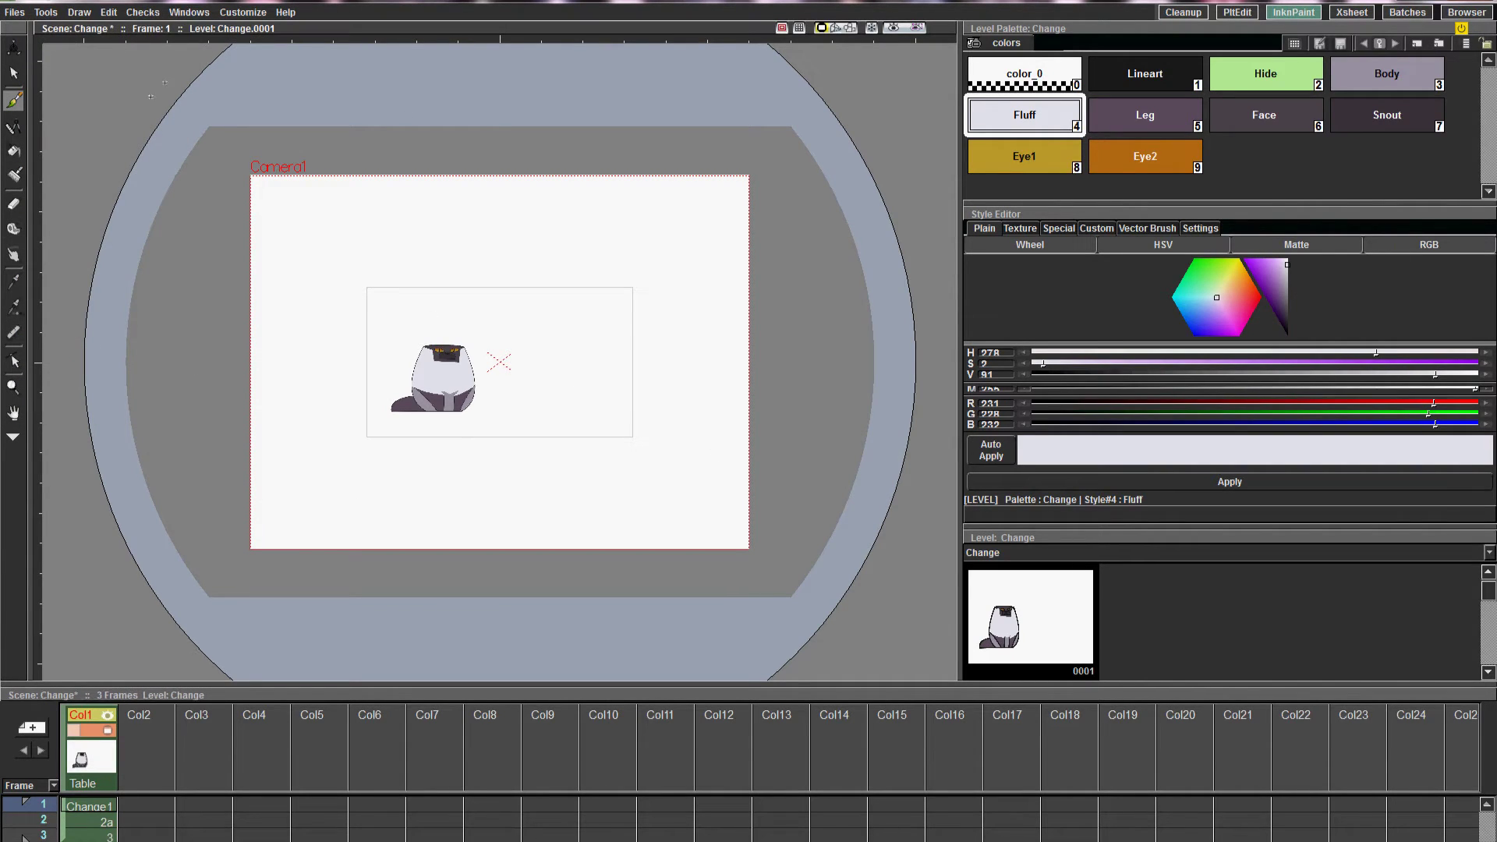
pyautogui.click(14, 12)
pyautogui.click(88, 352)
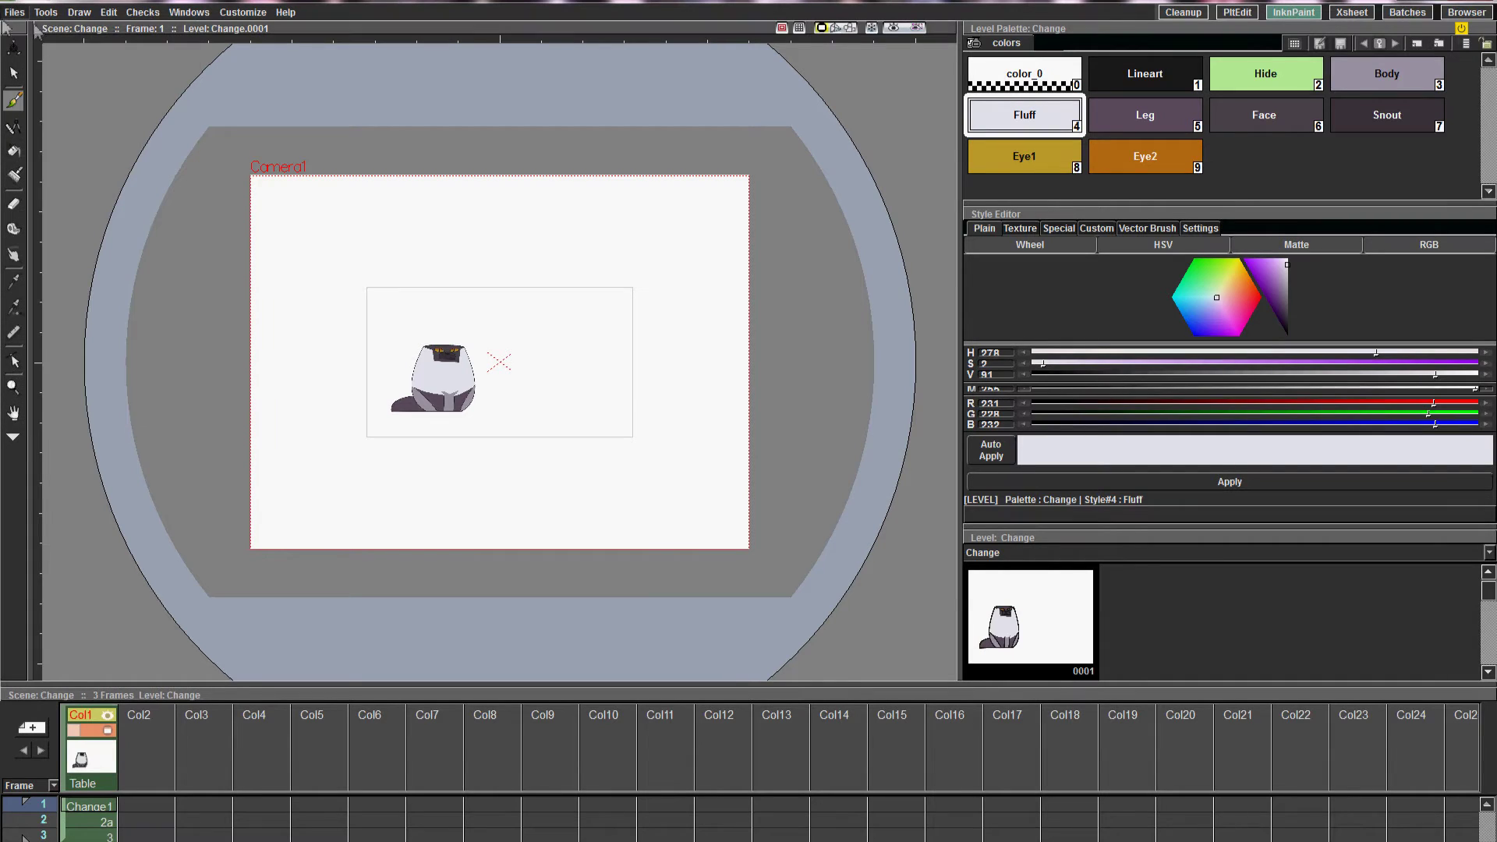
# Start a new empty untitled scene, confirming the modified-files prompt
pyautogui.click(14, 13)
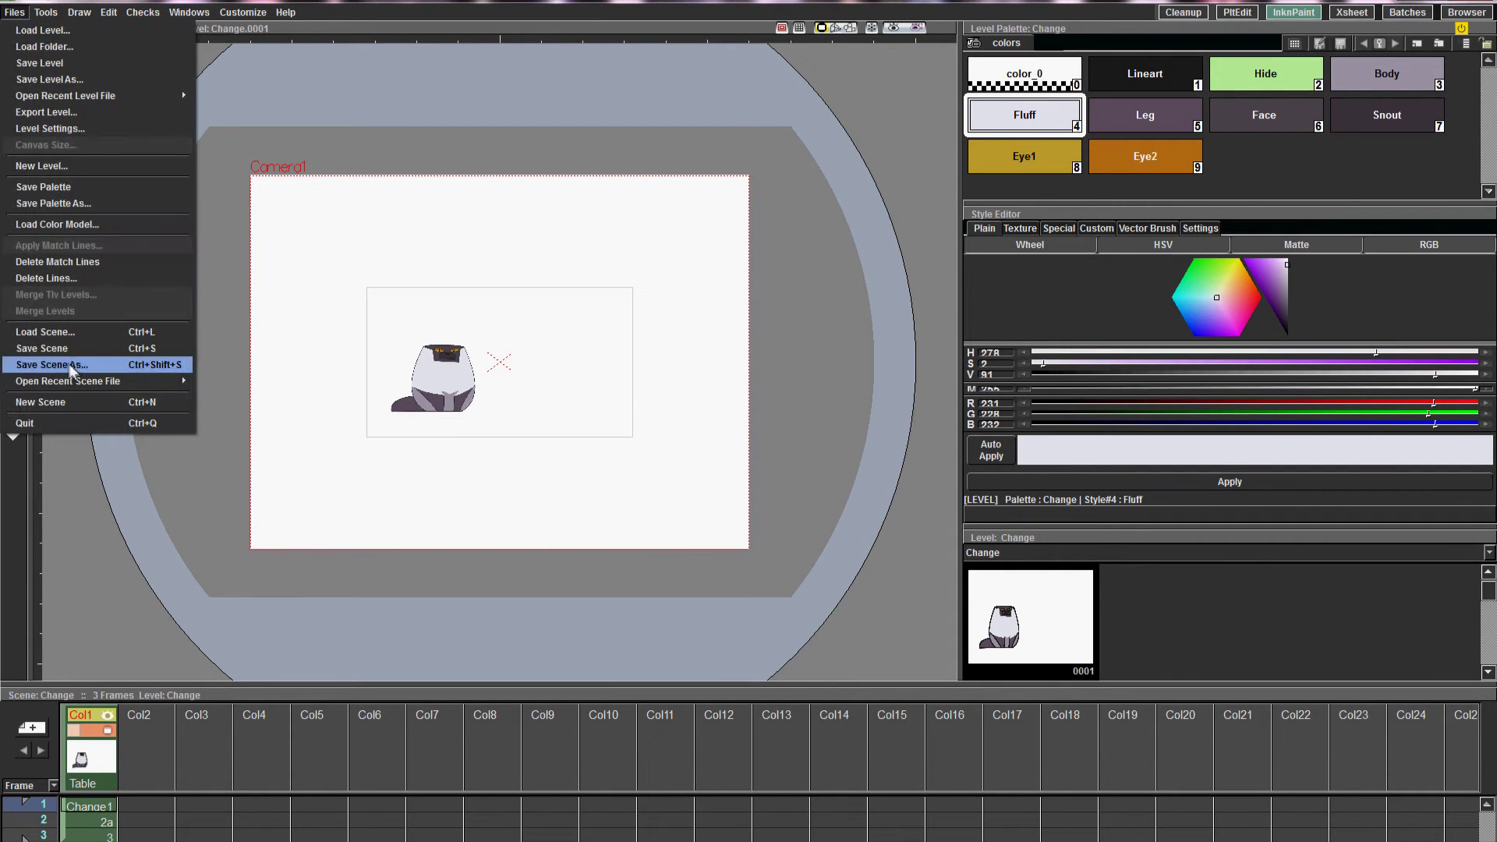
pyautogui.click(65, 407)
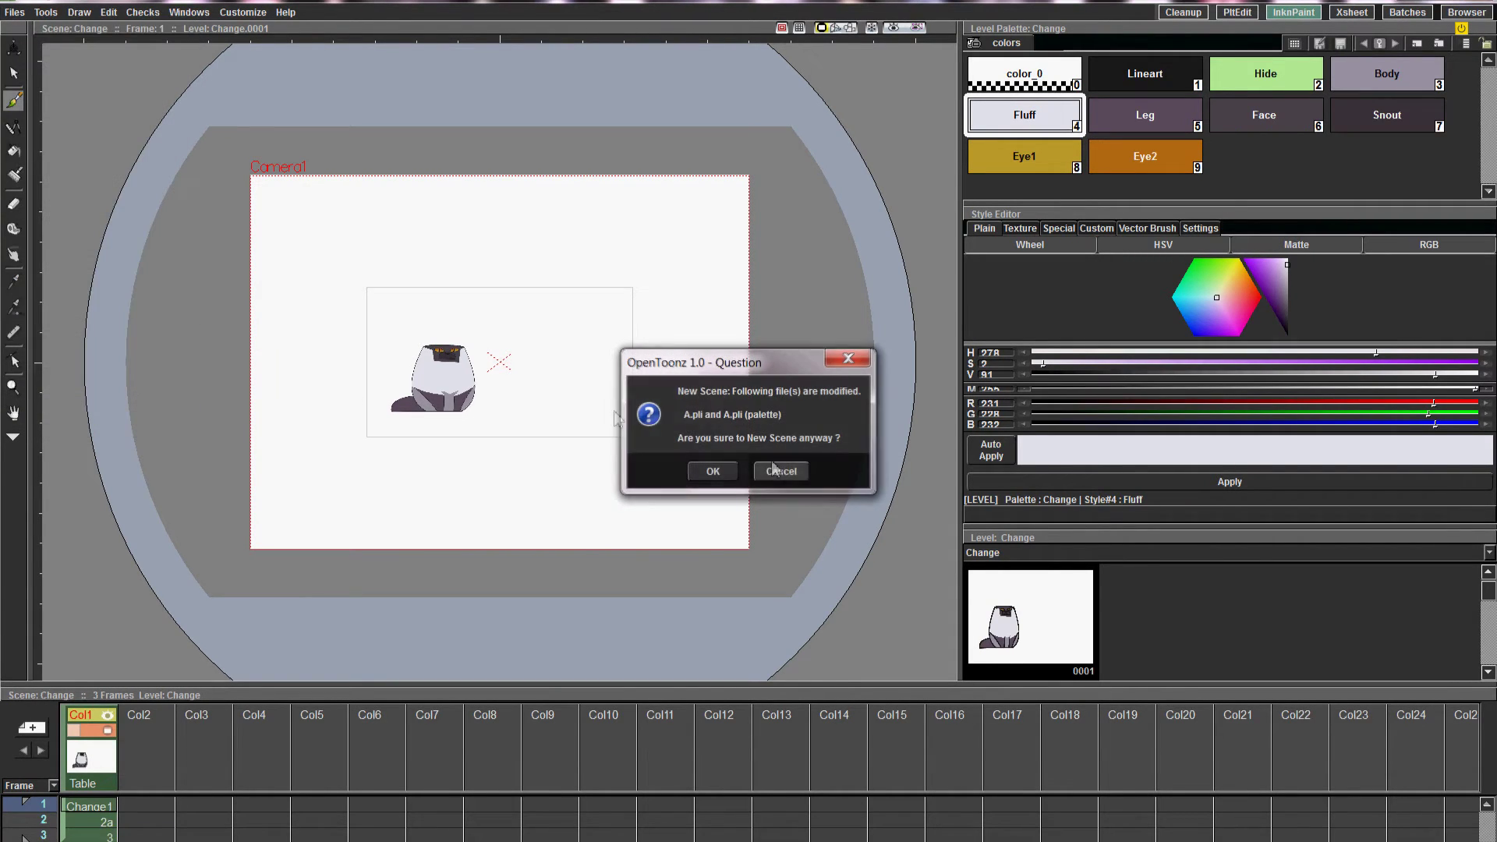
pyautogui.click(723, 473)
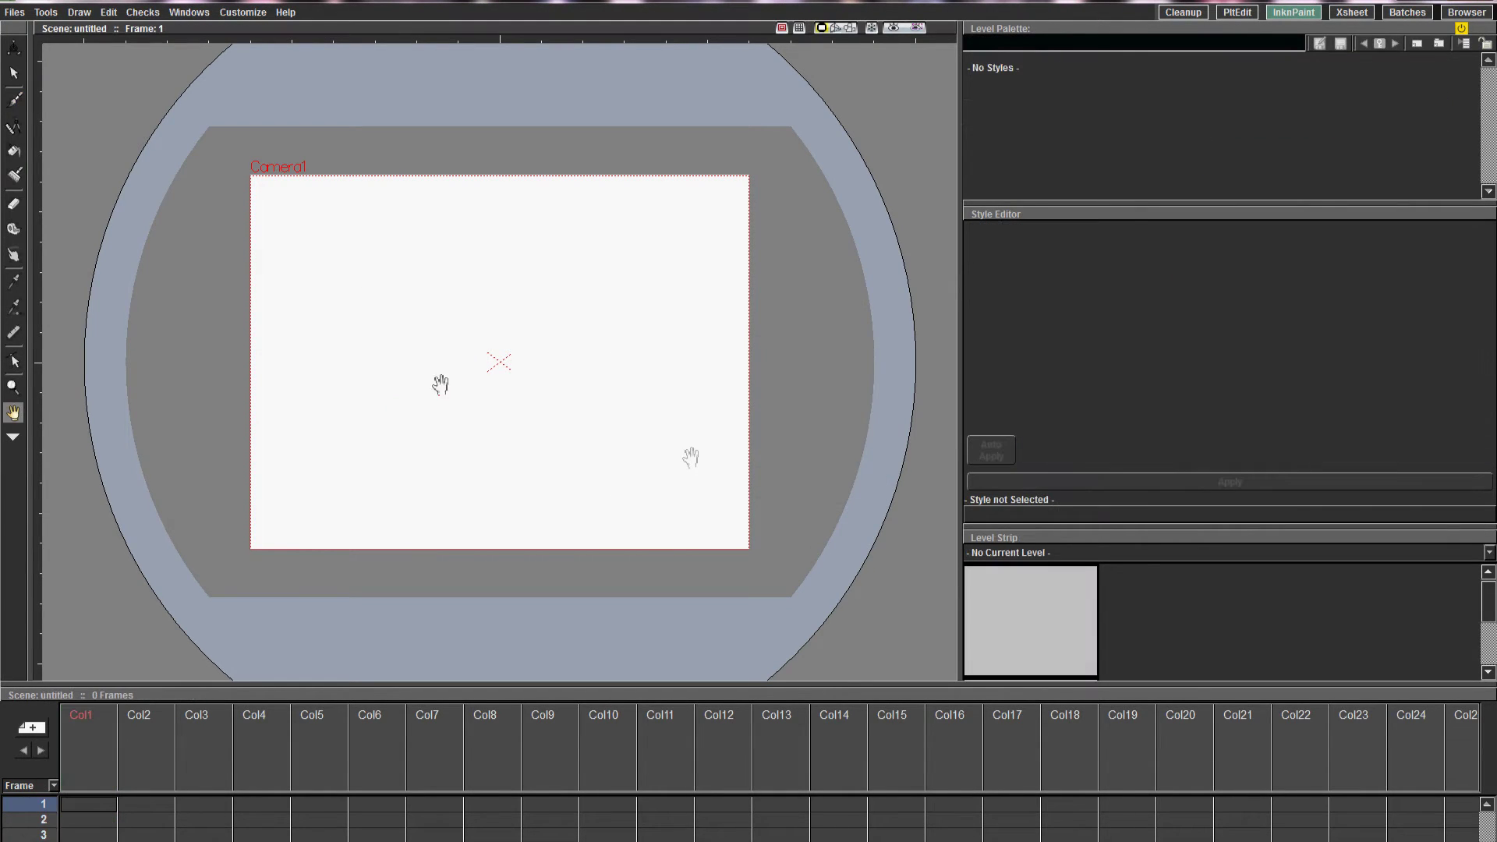
# Load Change.tnz from the sandbox project's scenes folder
pyautogui.click(14, 13)
pyautogui.click(14, 13)
pyautogui.click(14, 13)
pyautogui.click(89, 333)
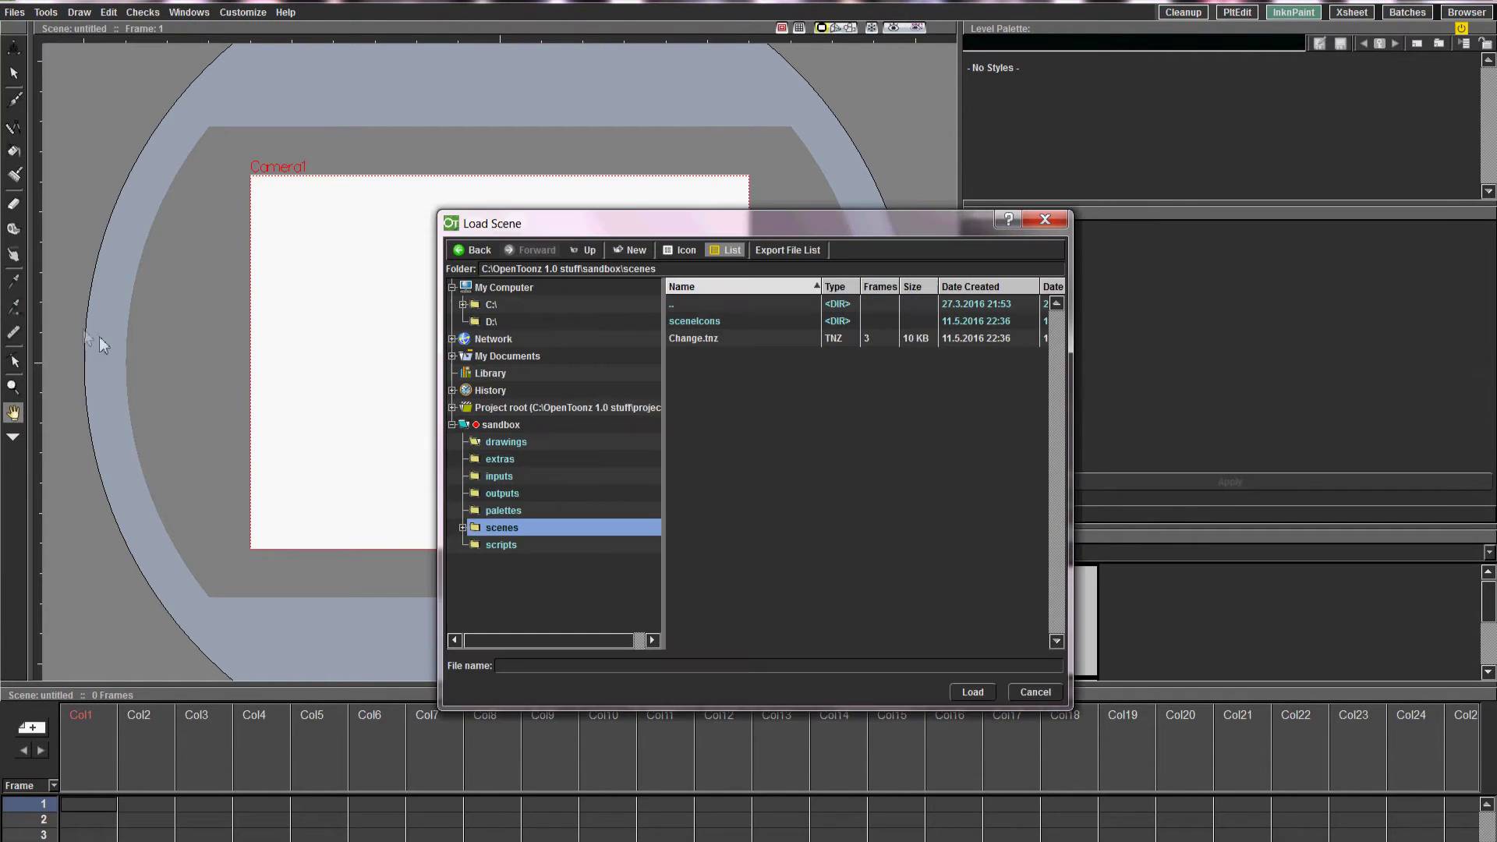
pyautogui.click(706, 338)
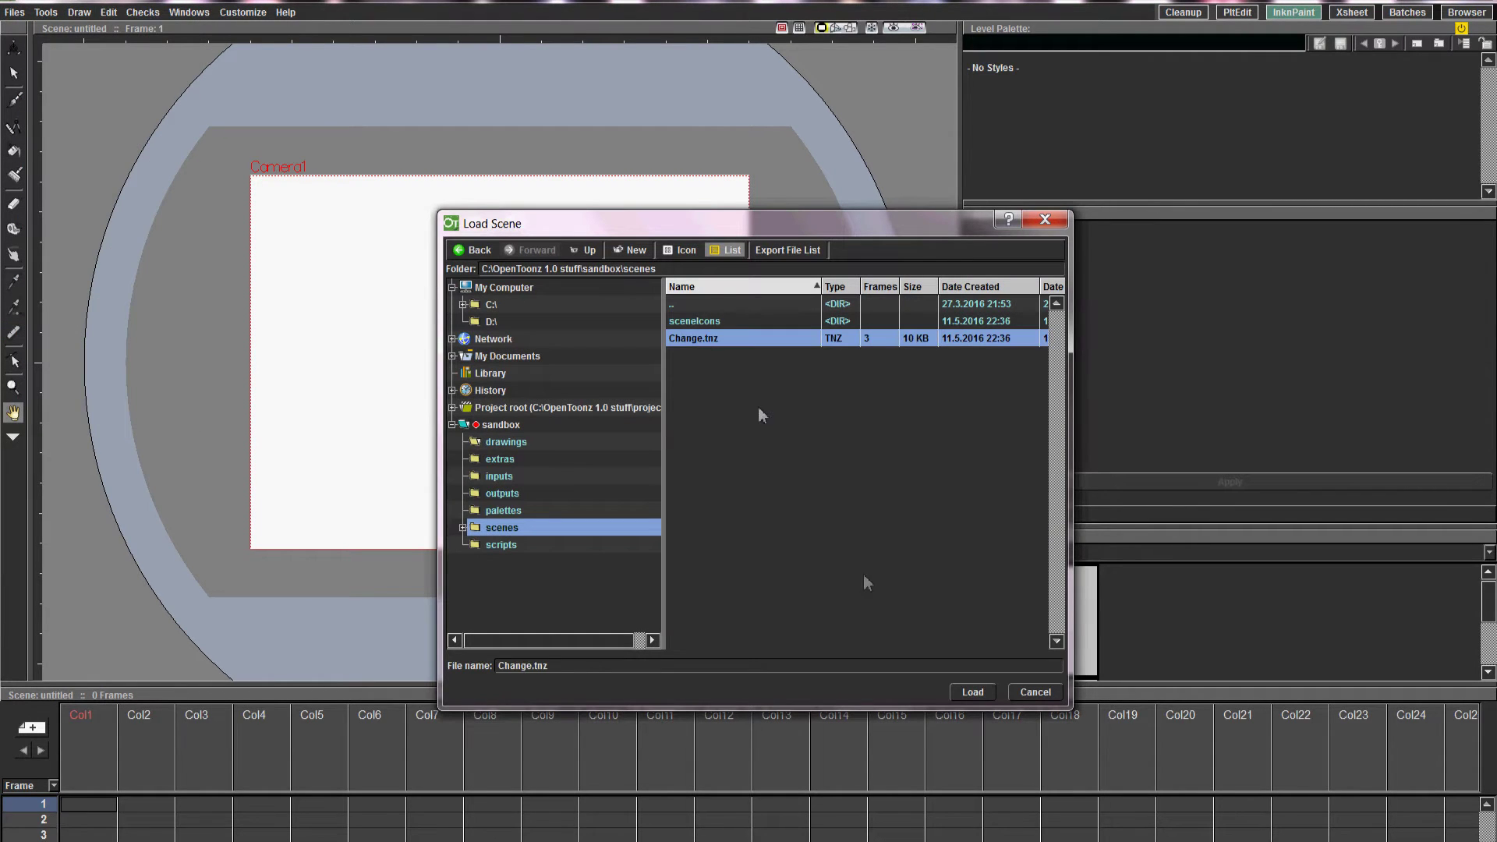
pyautogui.click(977, 691)
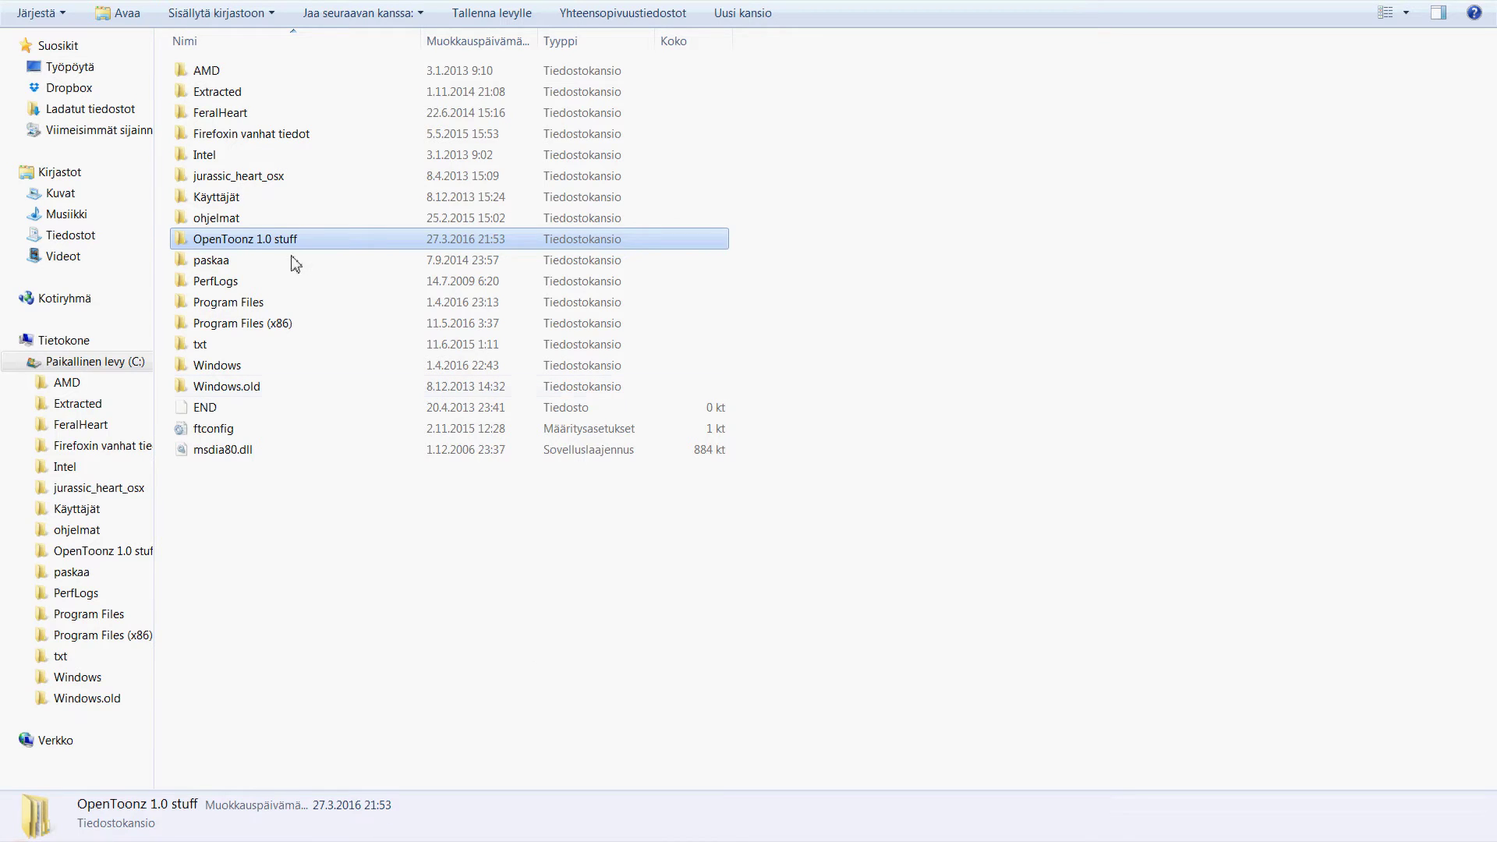
# In Explorer, view the OpenToonz 1.0 stuff\projects folder, then go back to its parent
pyautogui.moveTo(282, 248)
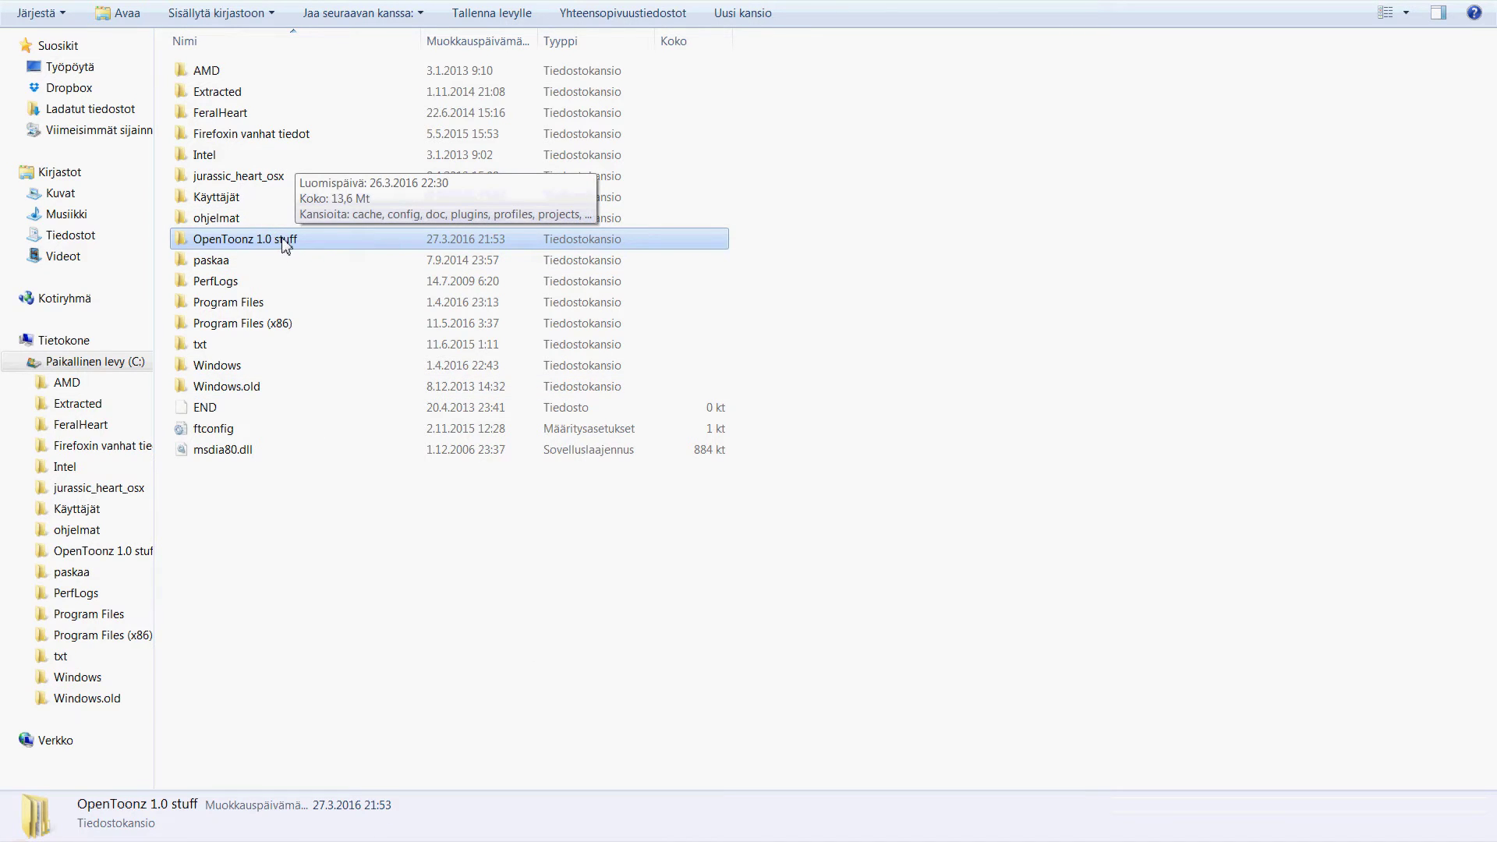
pyautogui.doubleClick(284, 243)
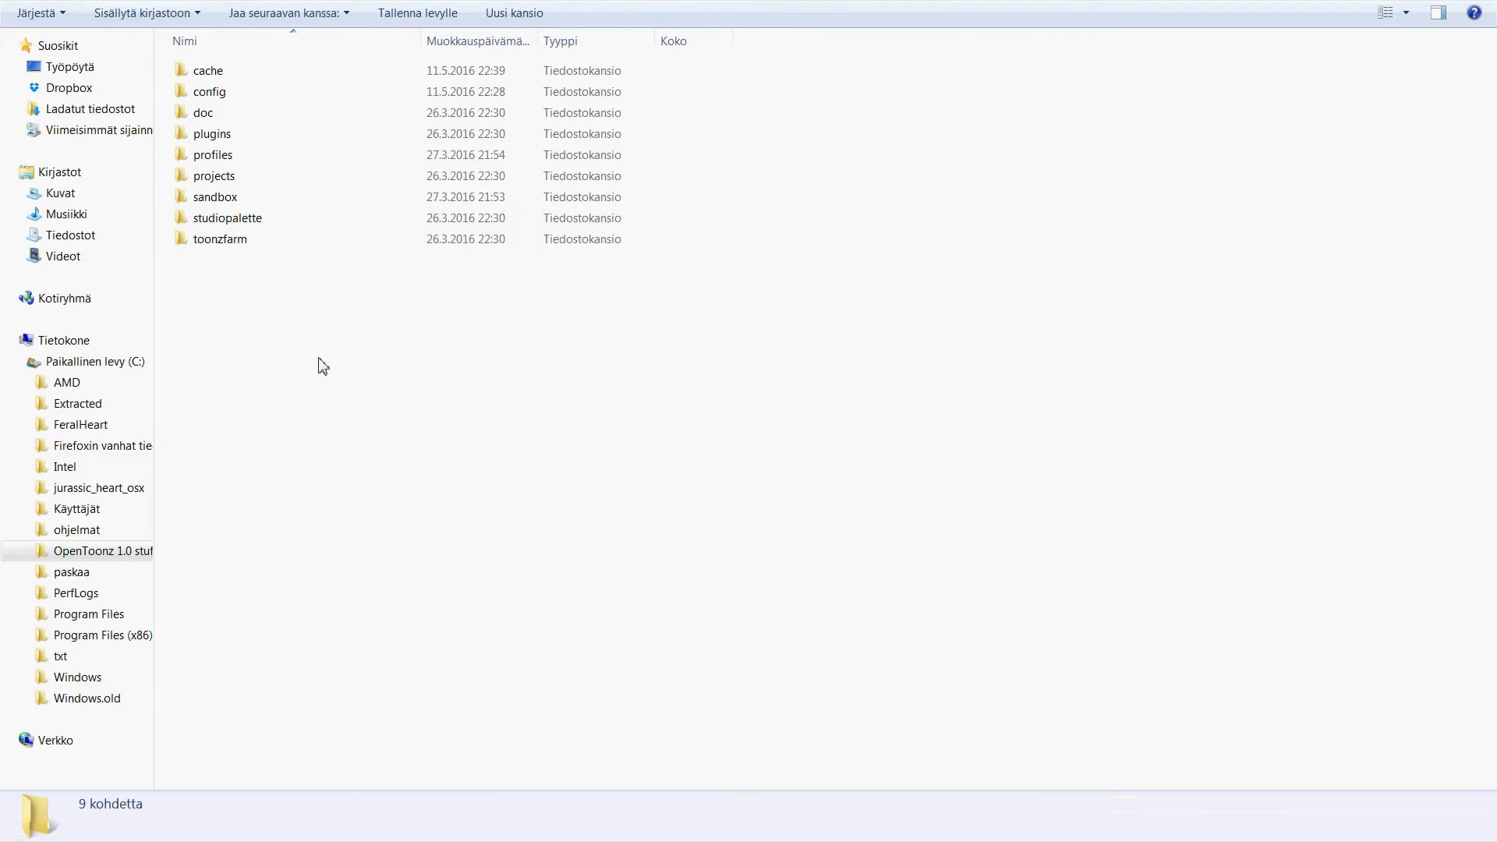
pyautogui.doubleClick(236, 184)
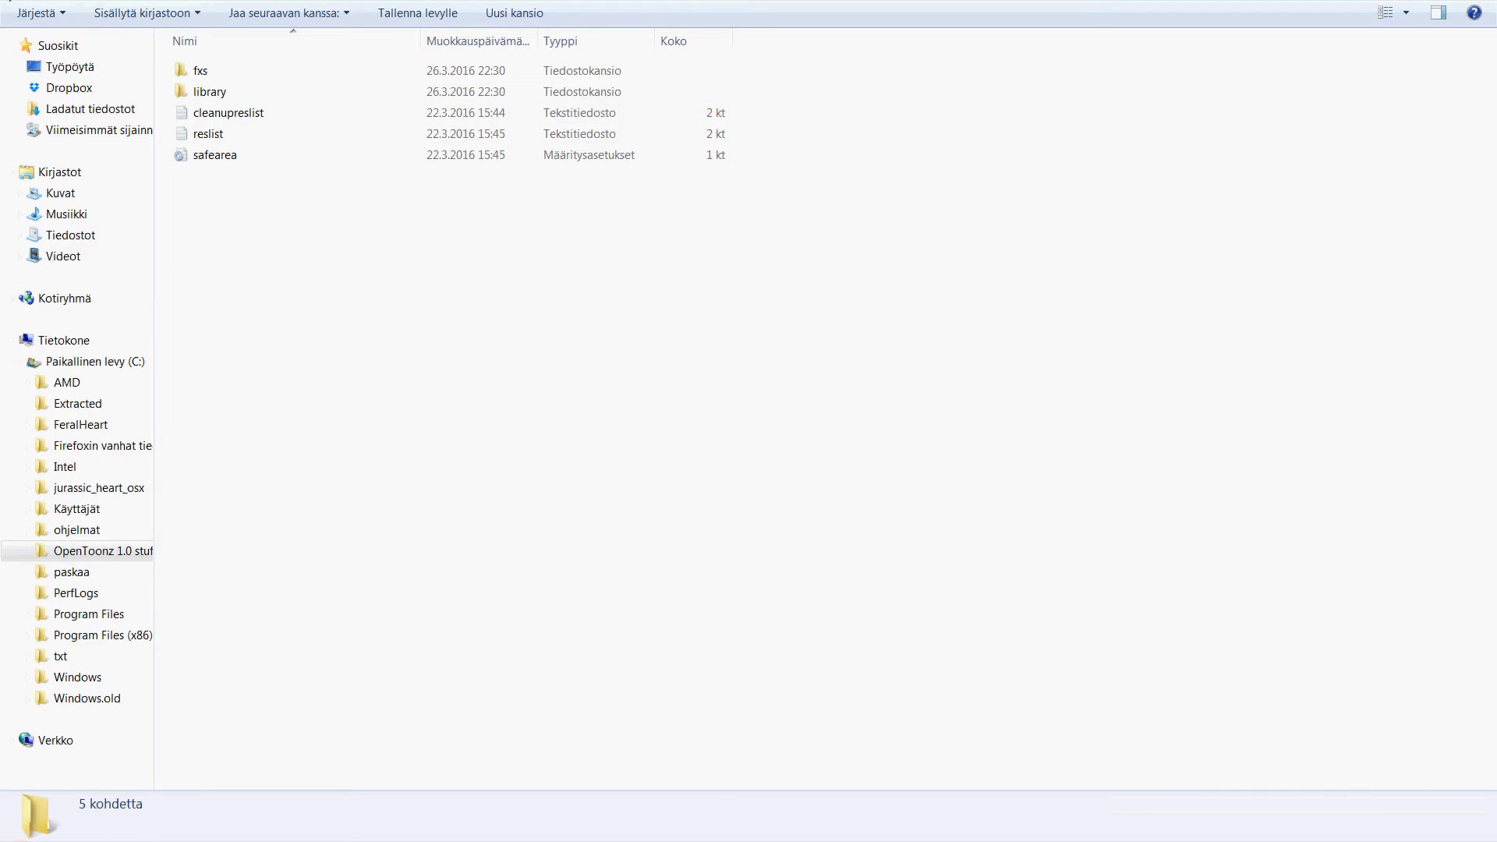
pyautogui.press('BackSpace')
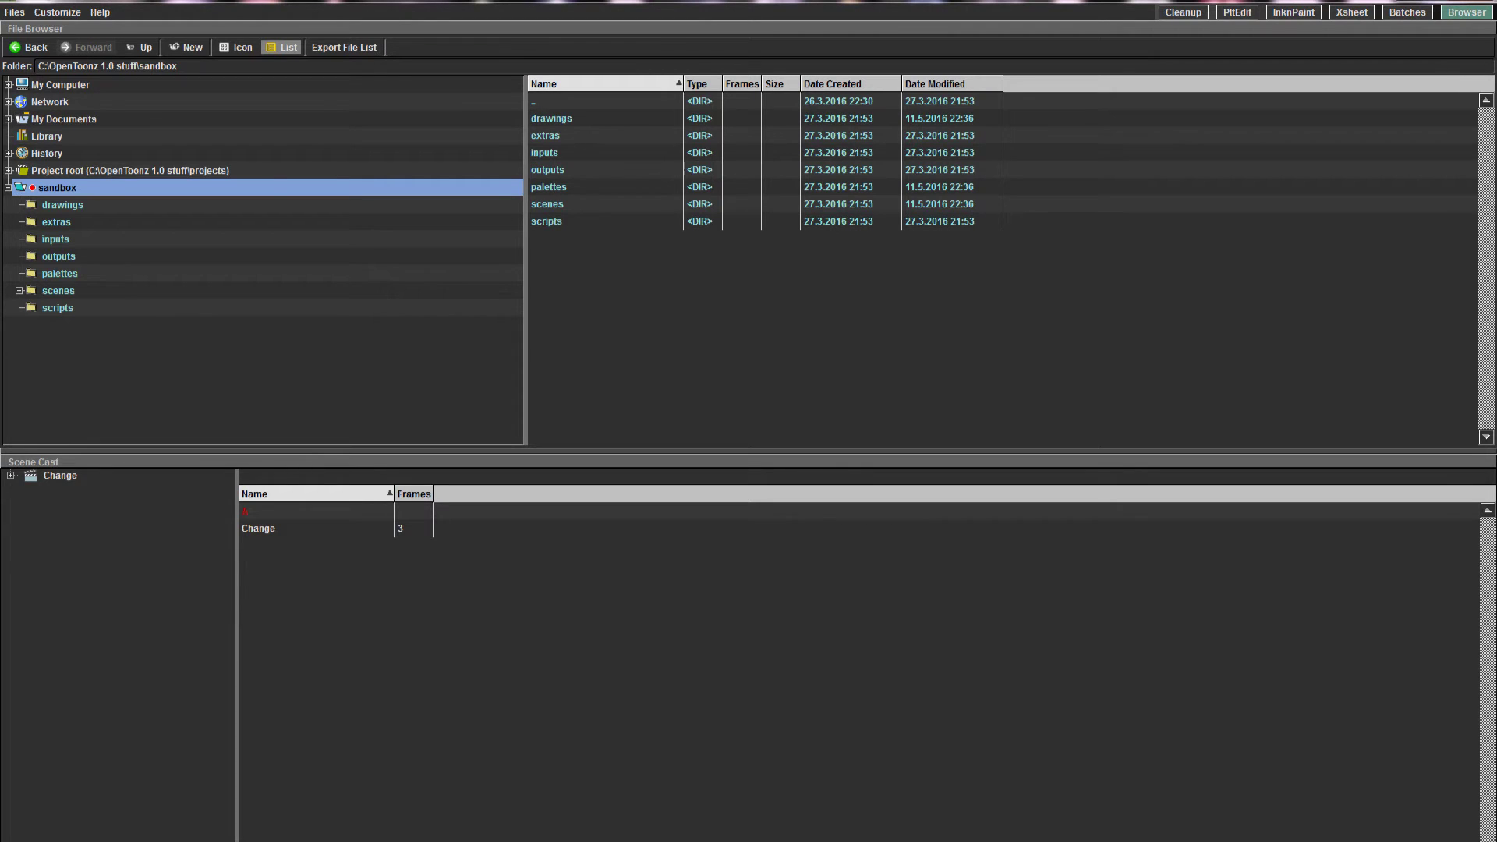
pyautogui.click(14, 11)
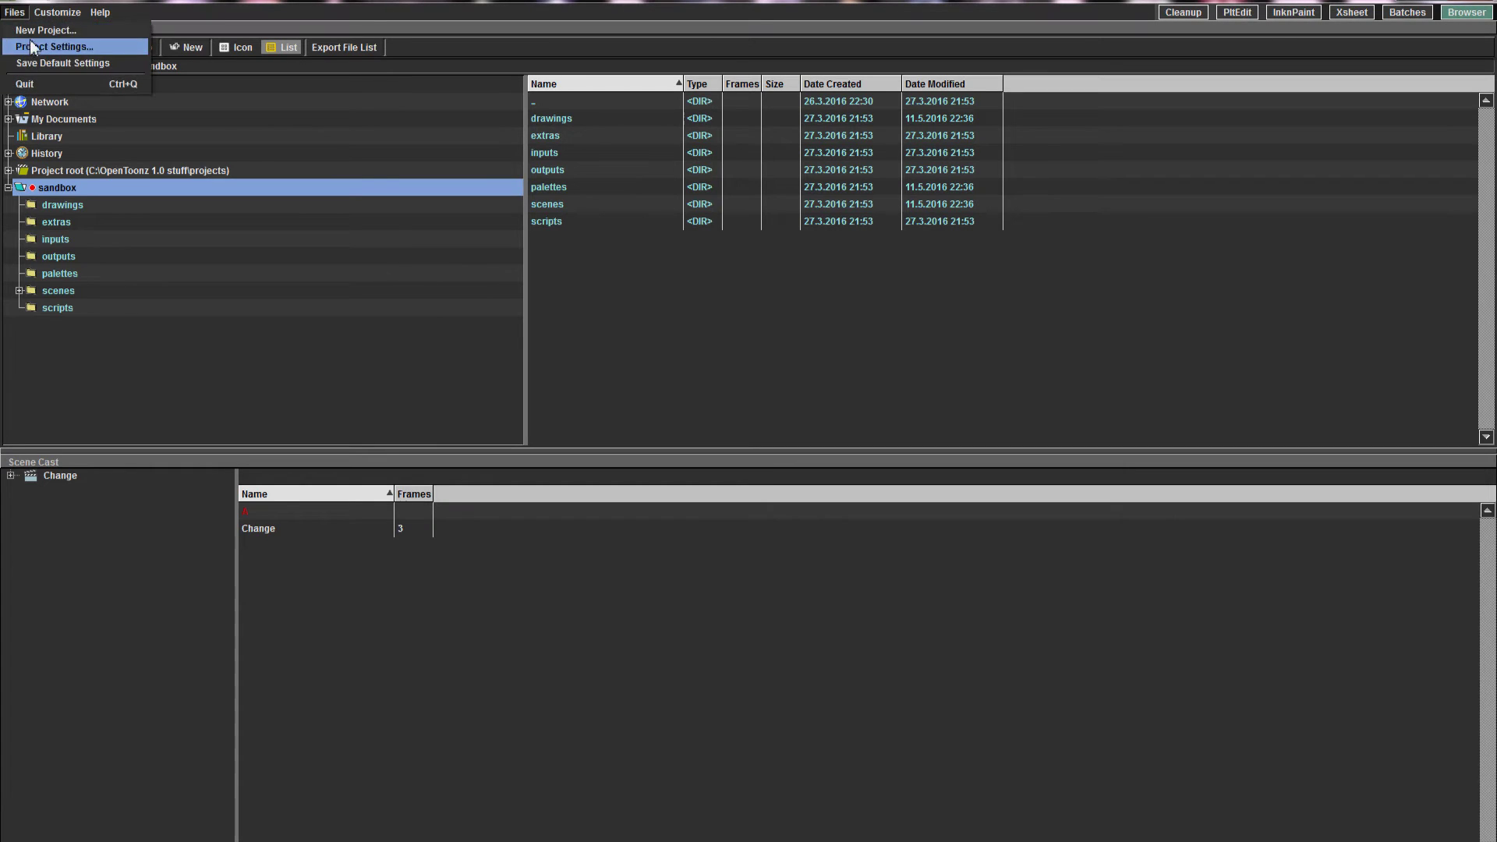
# Create a New Project with the project name 'Example' and confirm it
pyautogui.click(58, 35)
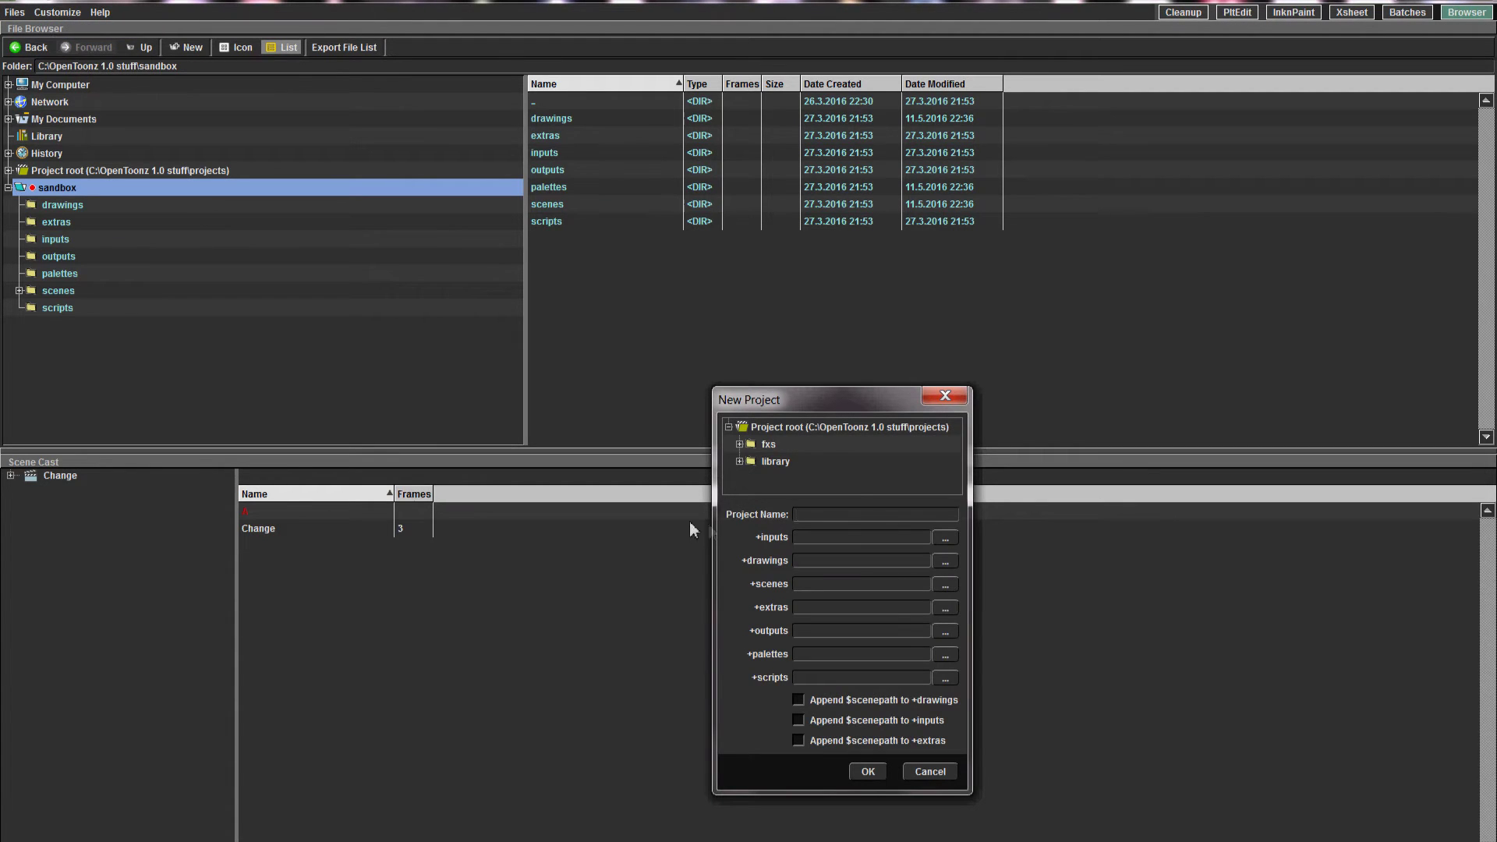
pyautogui.write('Example')
pyautogui.click(868, 772)
# In Windows Explorer, open the Example project folder and create a new folder named input
pyautogui.moveTo(737, 840)
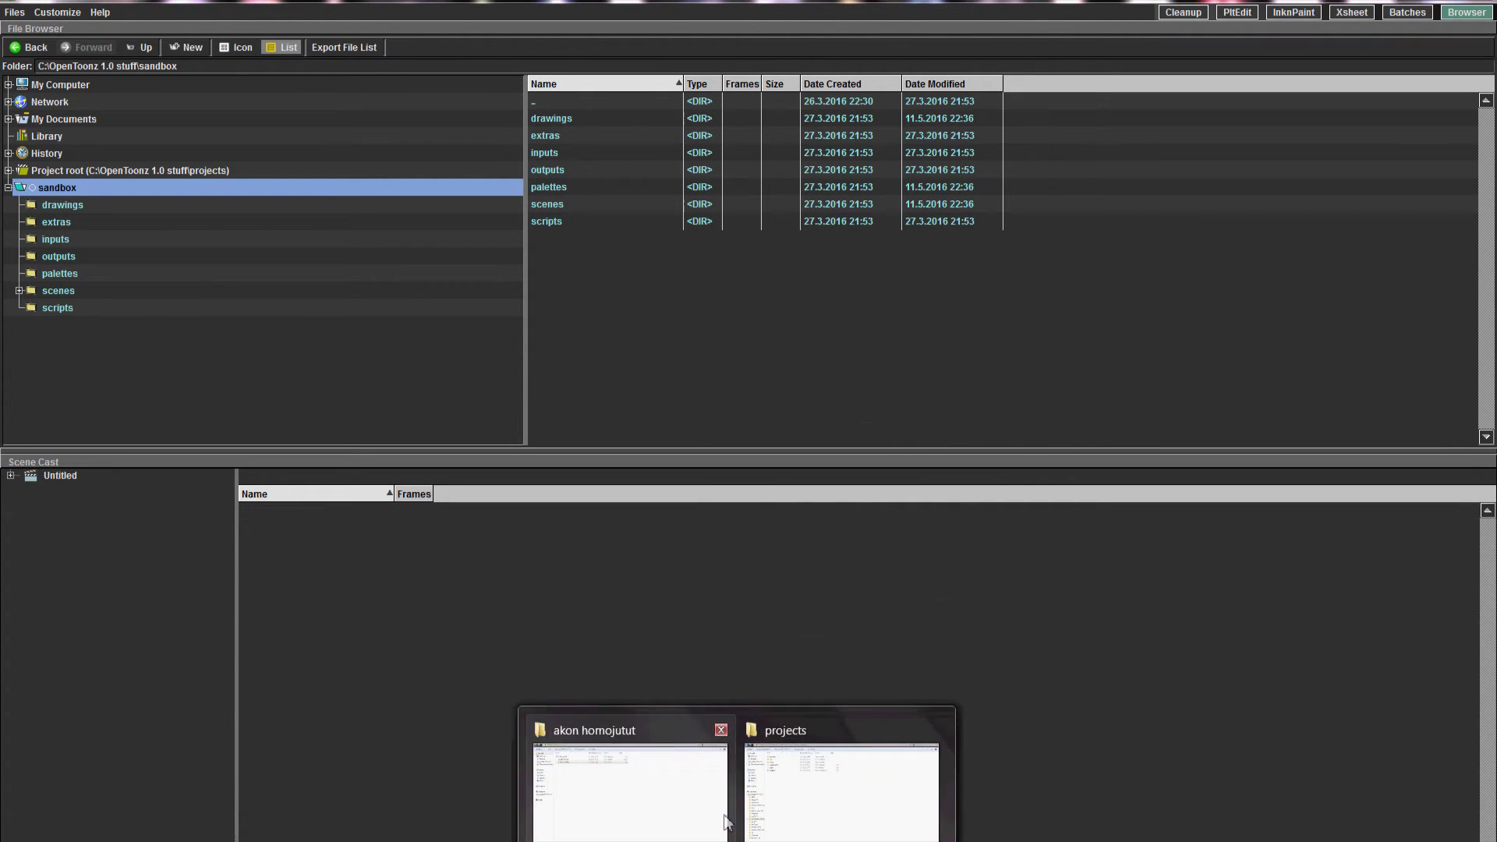
pyautogui.click(876, 769)
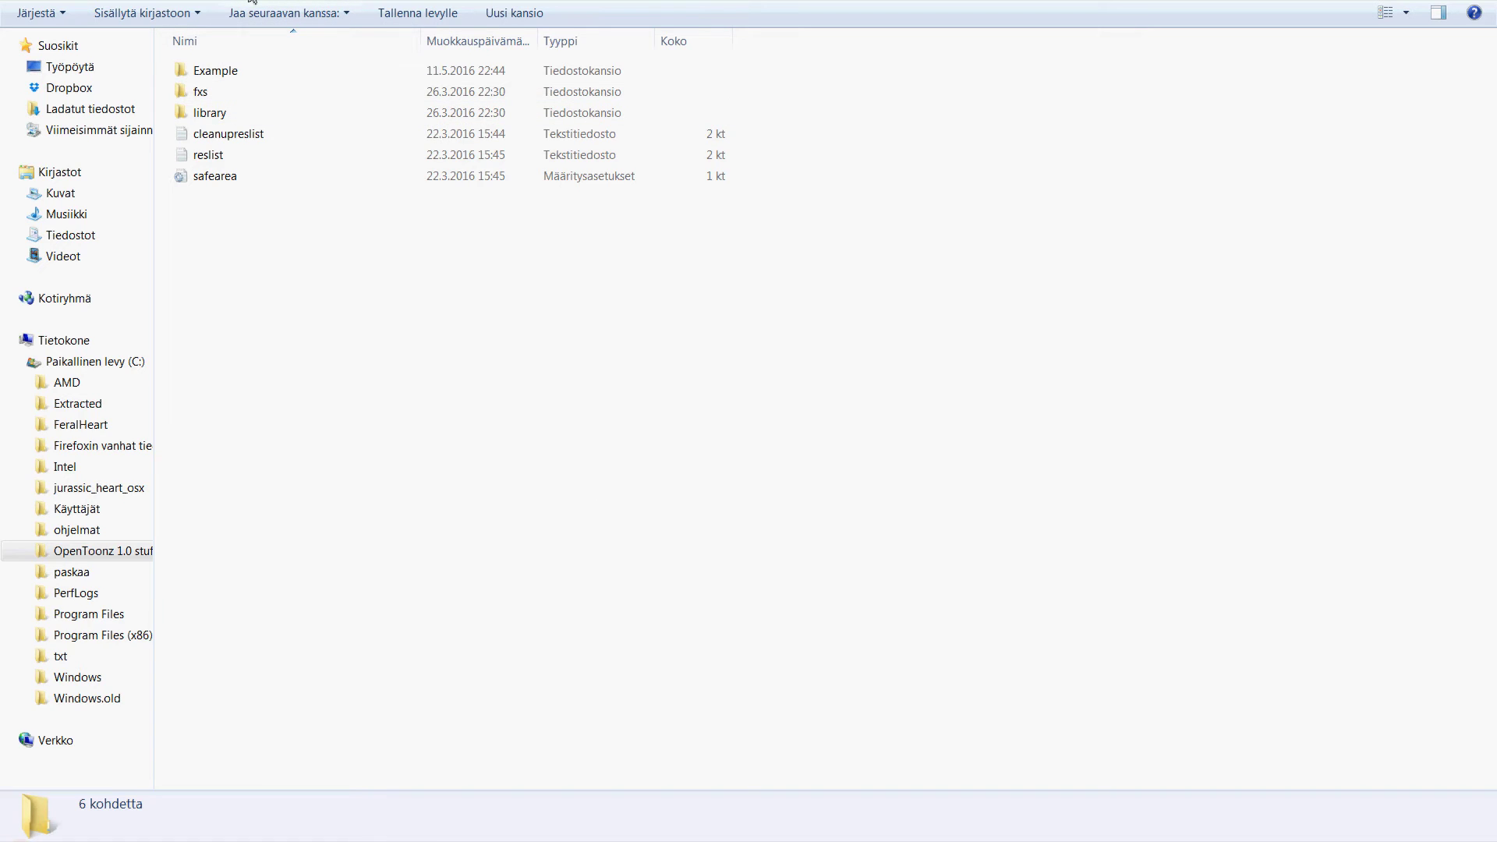
pyautogui.doubleClick(218, 71)
pyautogui.rightClick(262, 187)
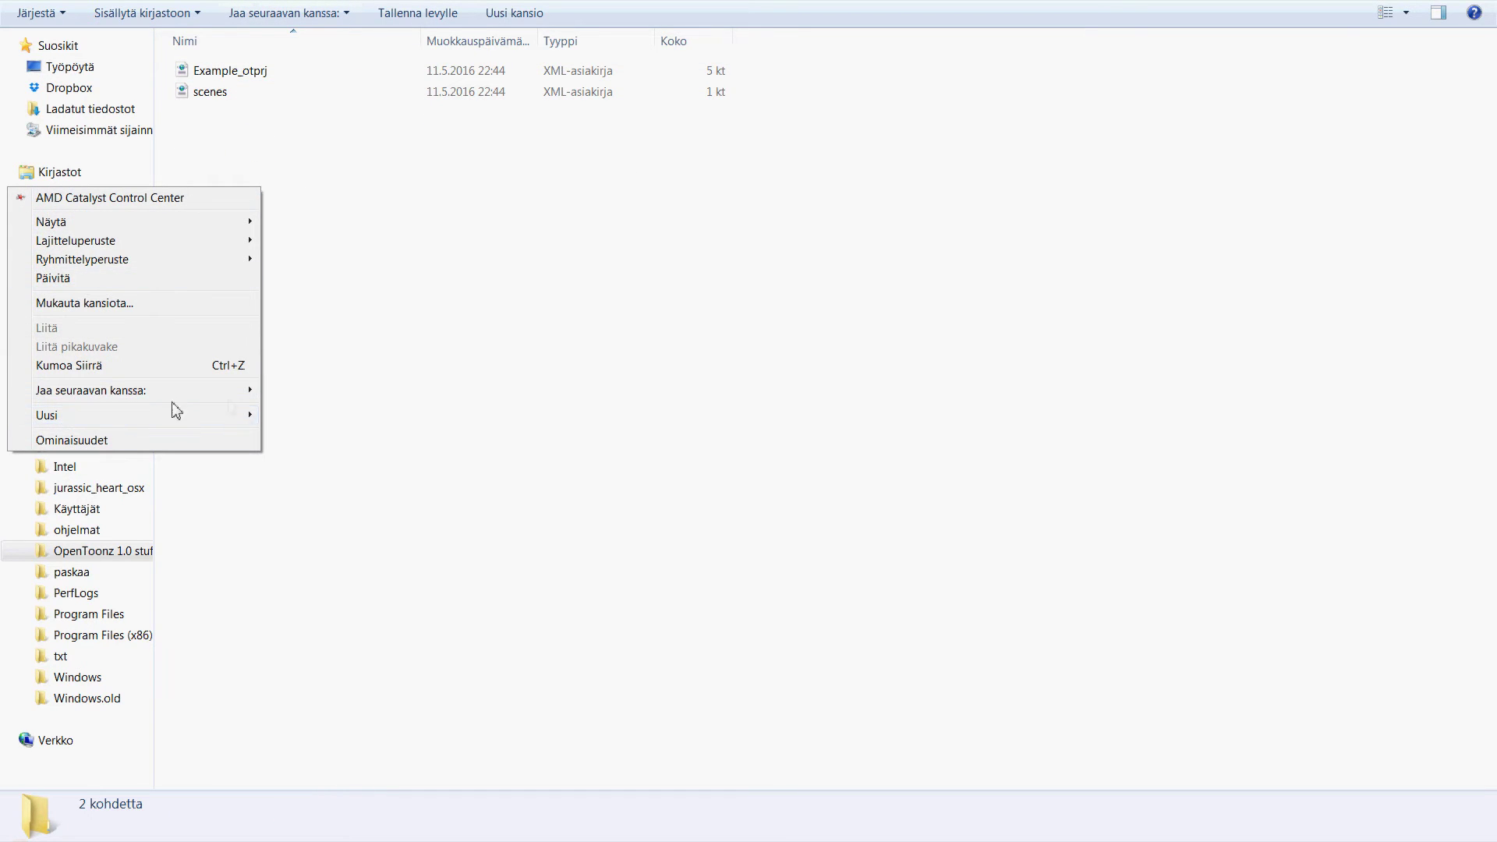
pyautogui.moveTo(245, 415)
pyautogui.click(312, 416)
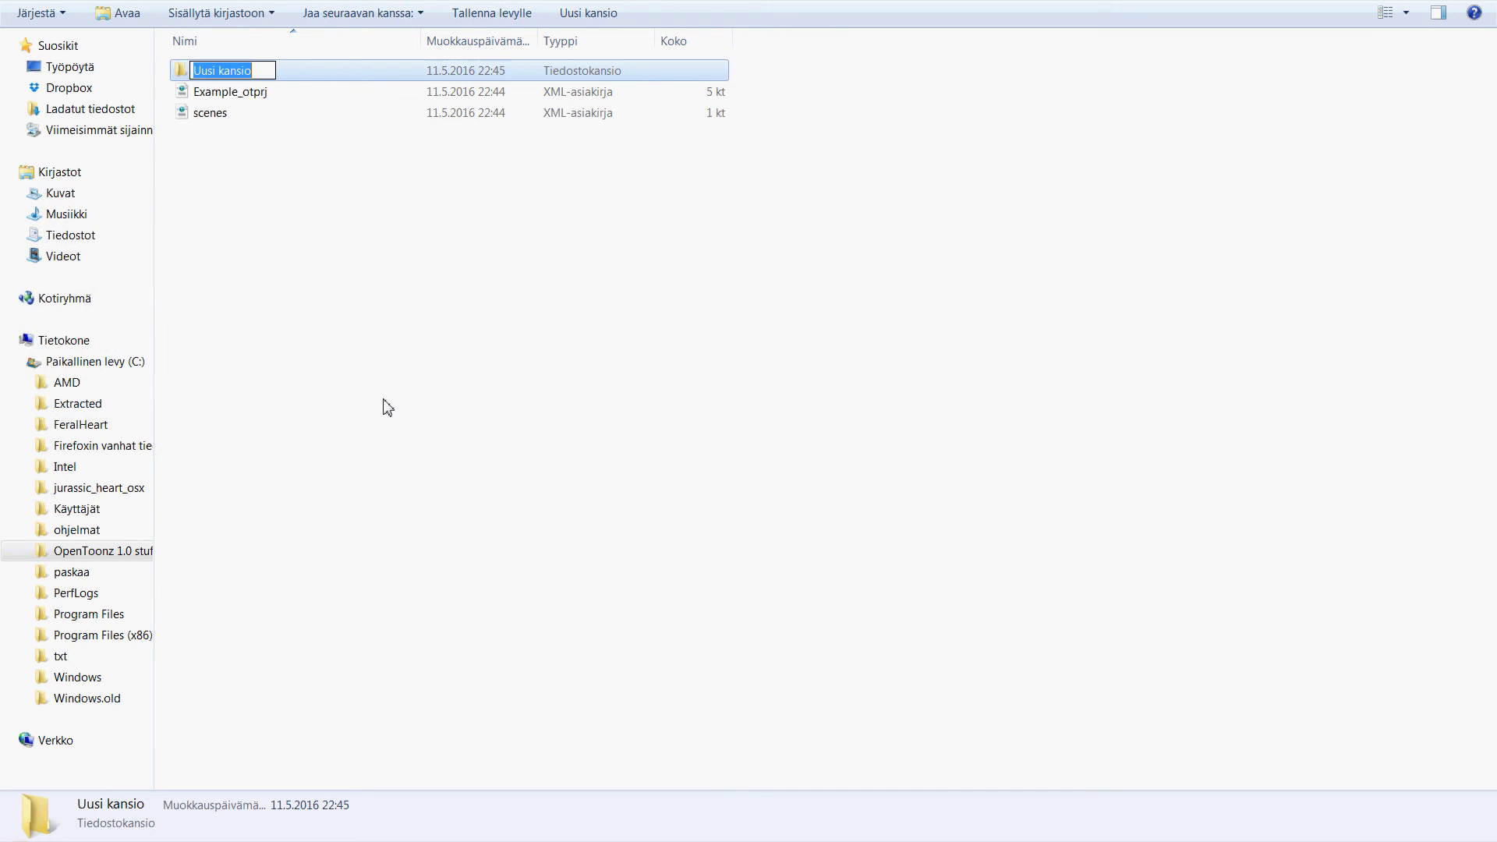
pyautogui.write('drw')
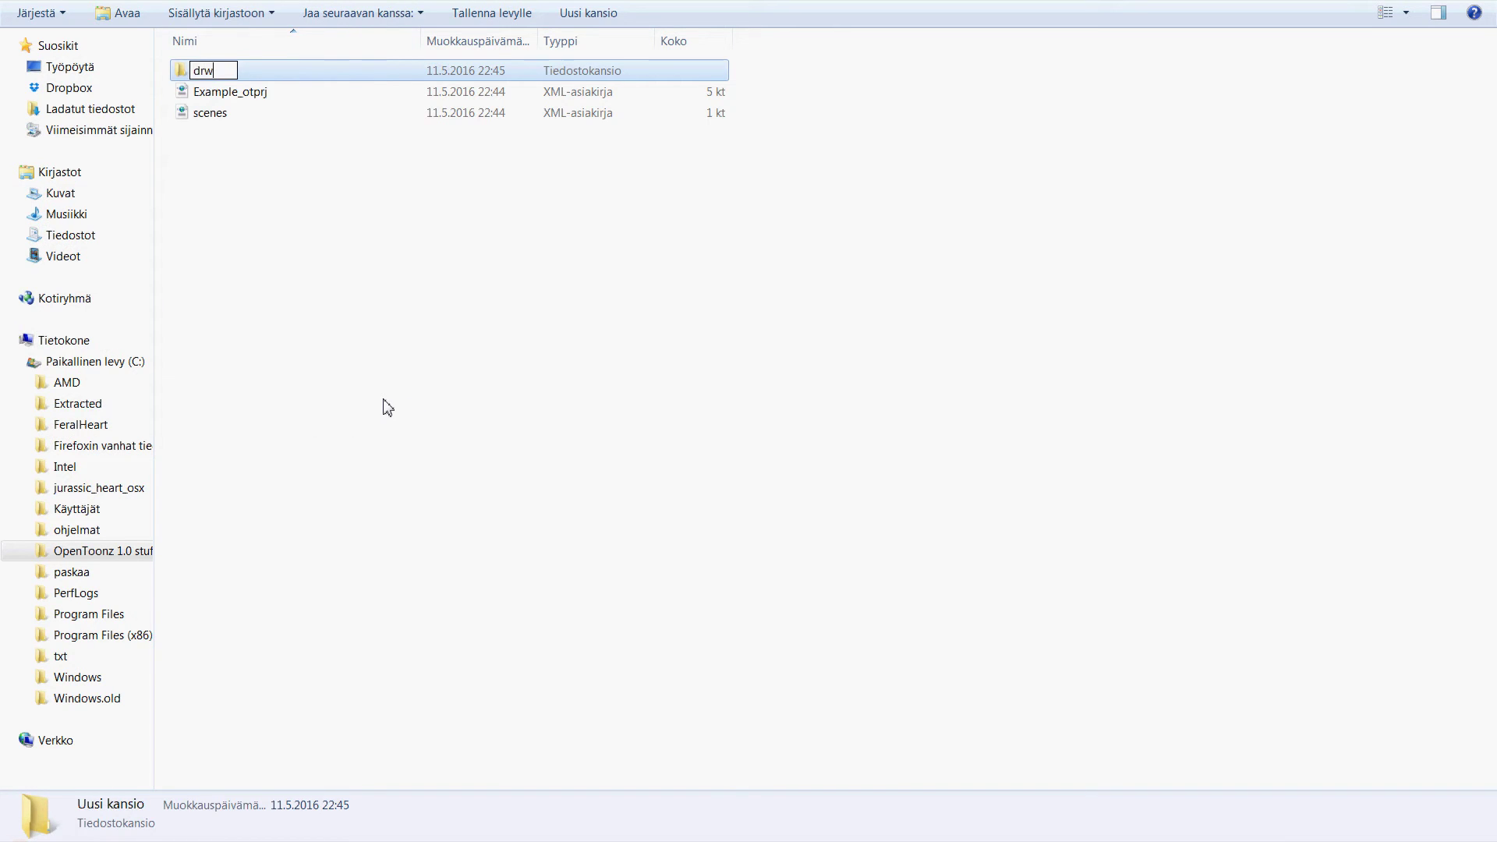
pyautogui.write('input')
pyautogui.press('Return')
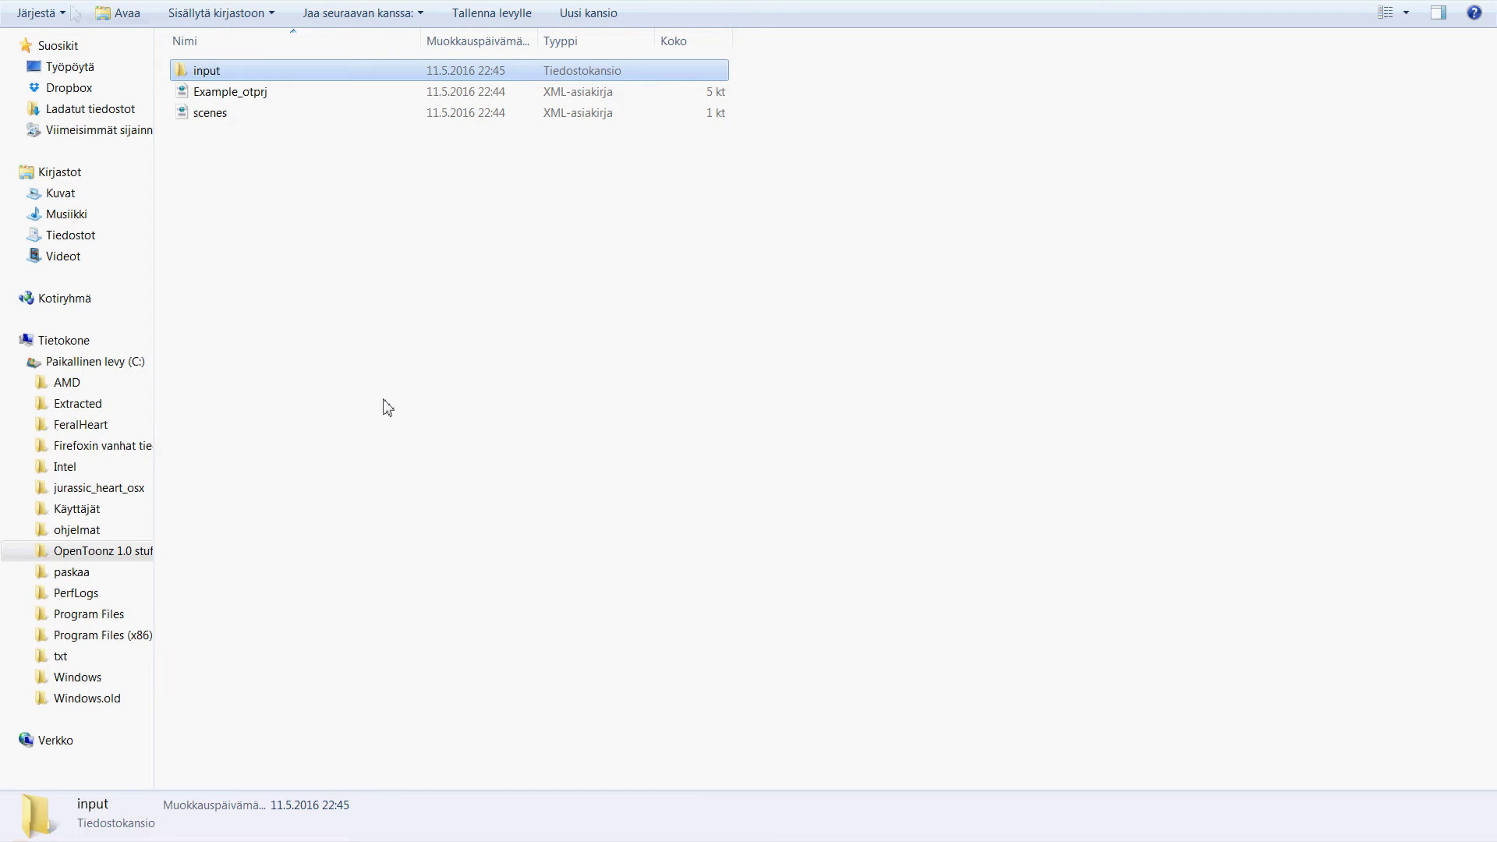
# Start another new folder inside the Example folder
pyautogui.rightClick(283, 173)
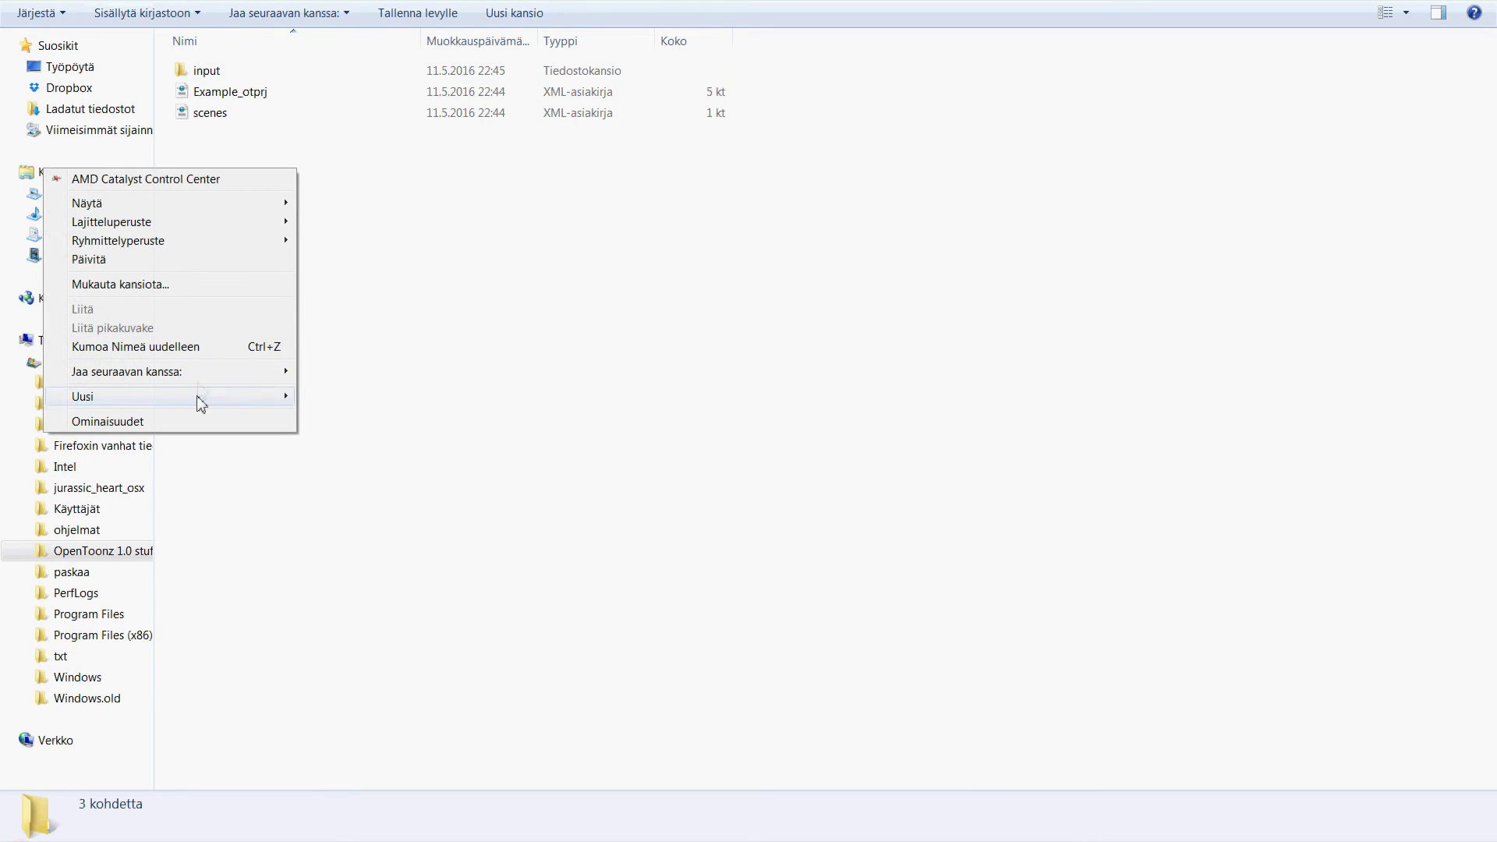
pyautogui.moveTo(201, 399)
pyautogui.click(367, 398)
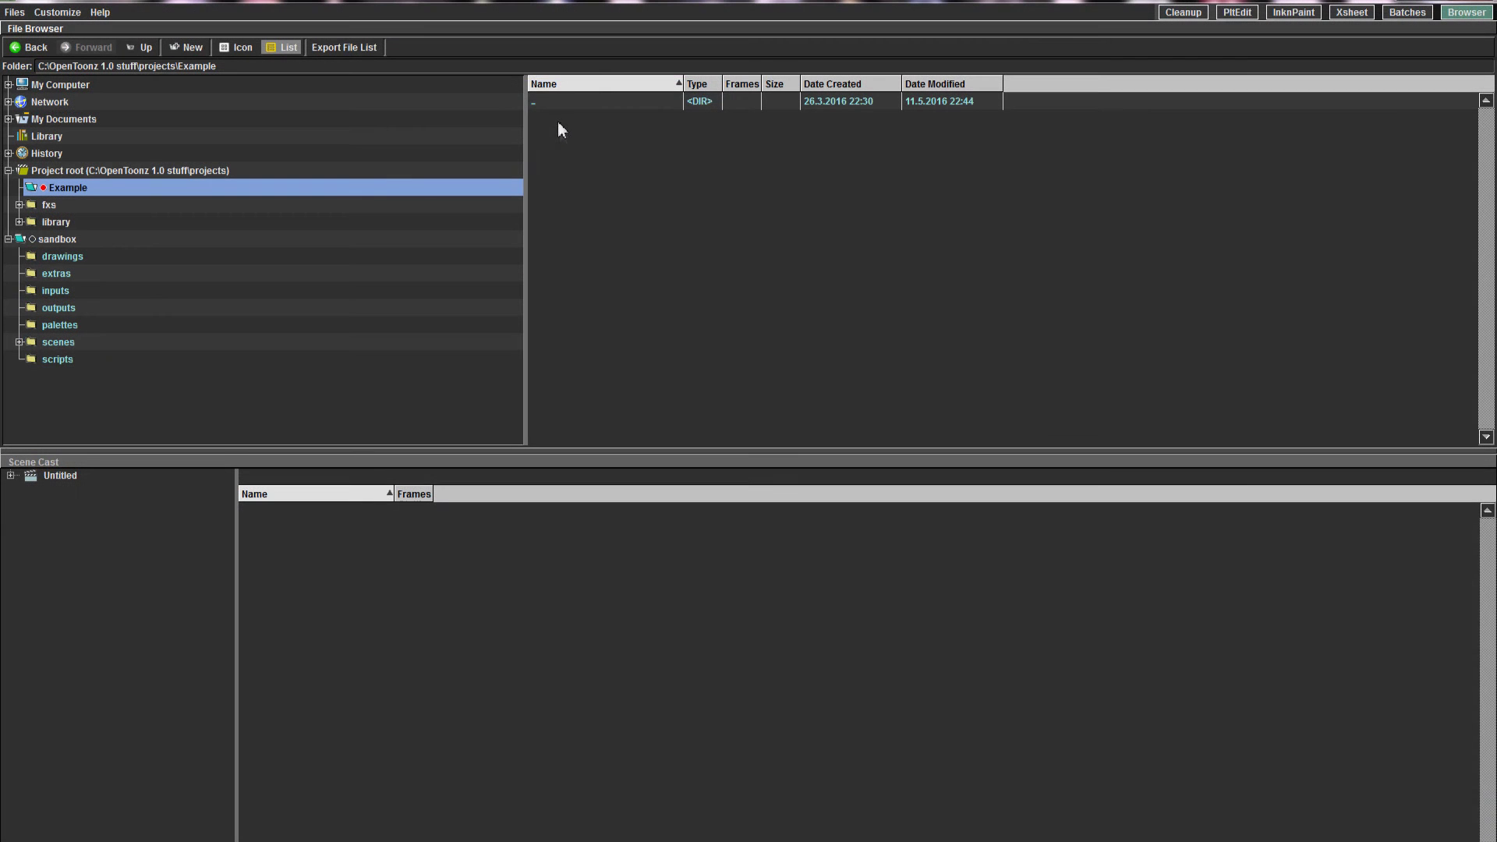
# Create a New Folder inside Example in OpenToonz, try undoing it, and dismiss the no-more-undo warning
pyautogui.click(190, 44)
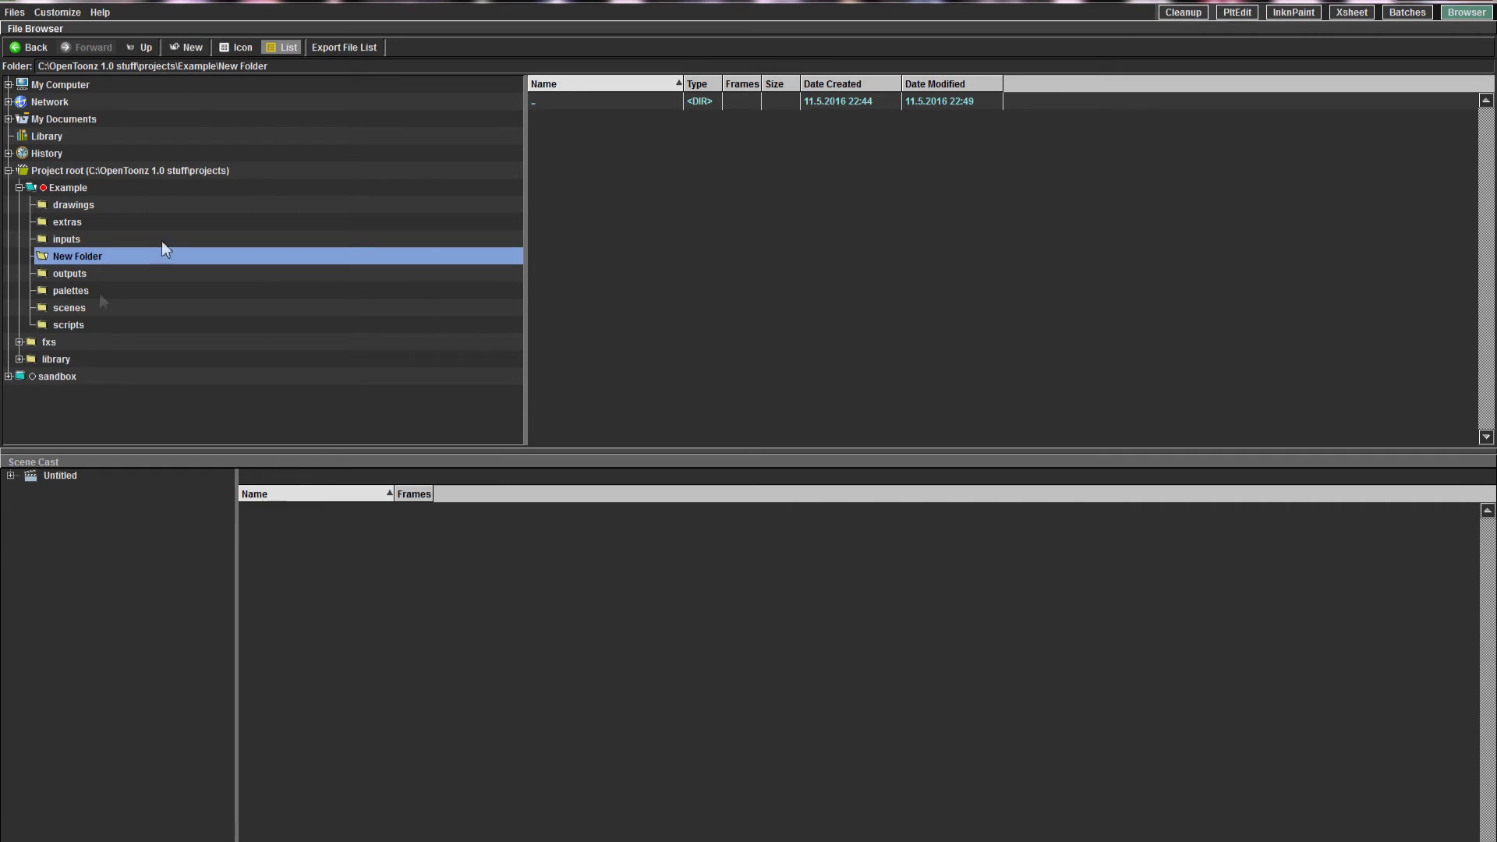
pyautogui.hotkey('ctrl', 'z')
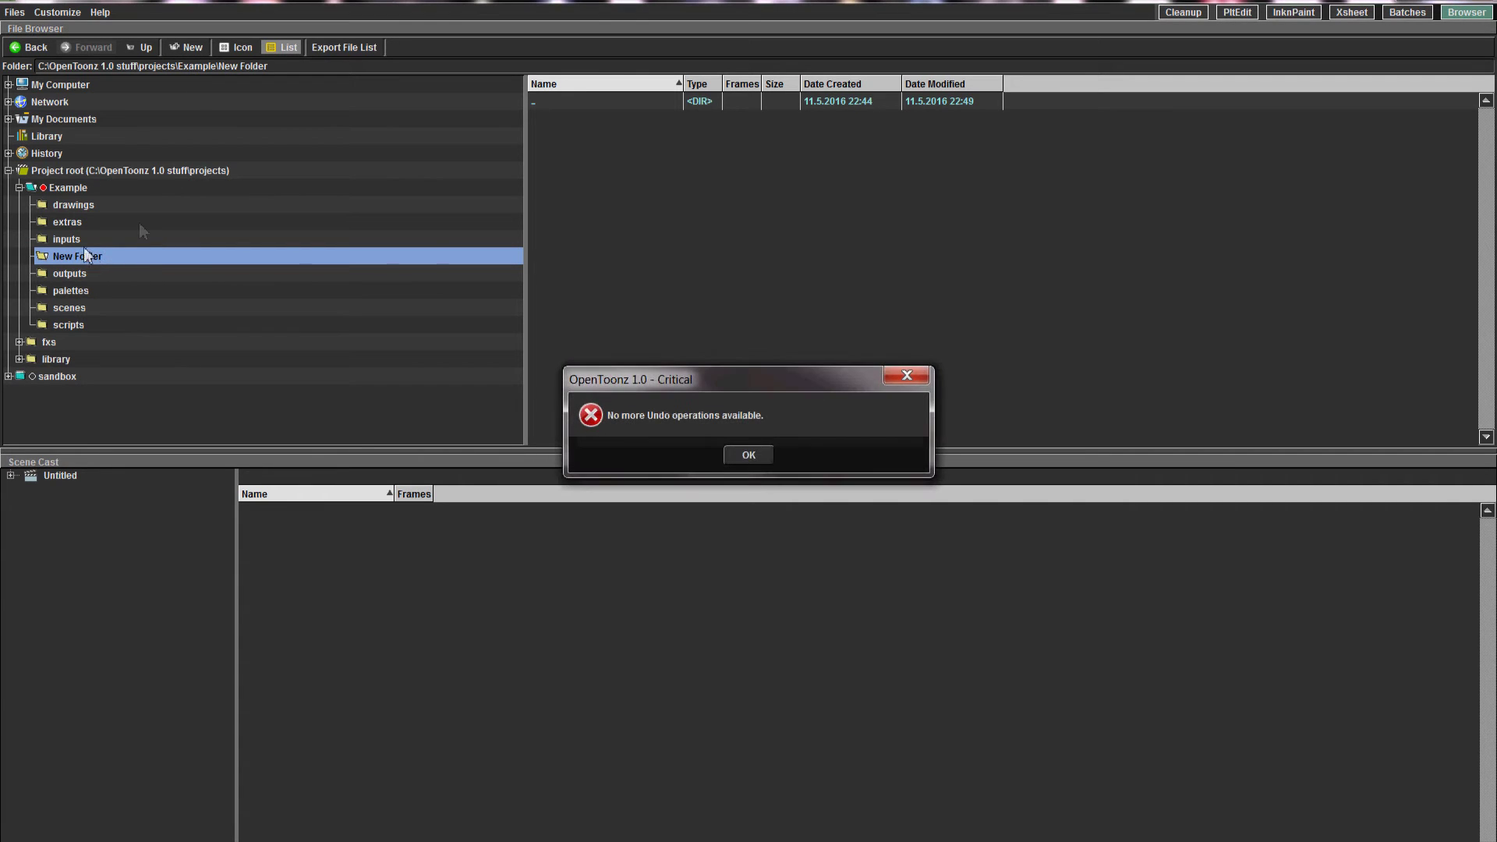
pyautogui.click(737, 456)
pyautogui.click(117, 202)
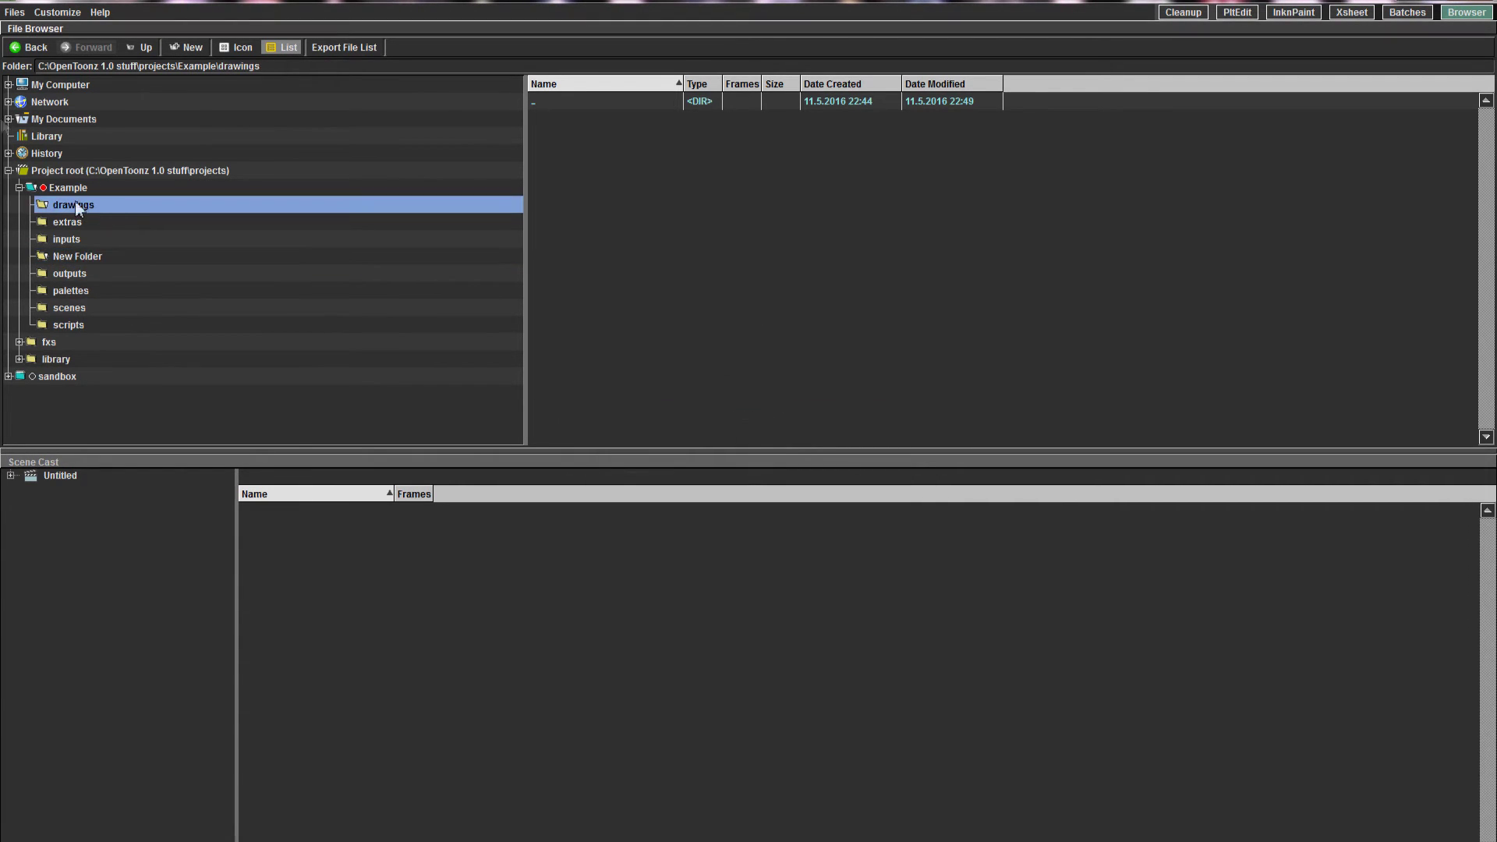
pyautogui.click(14, 12)
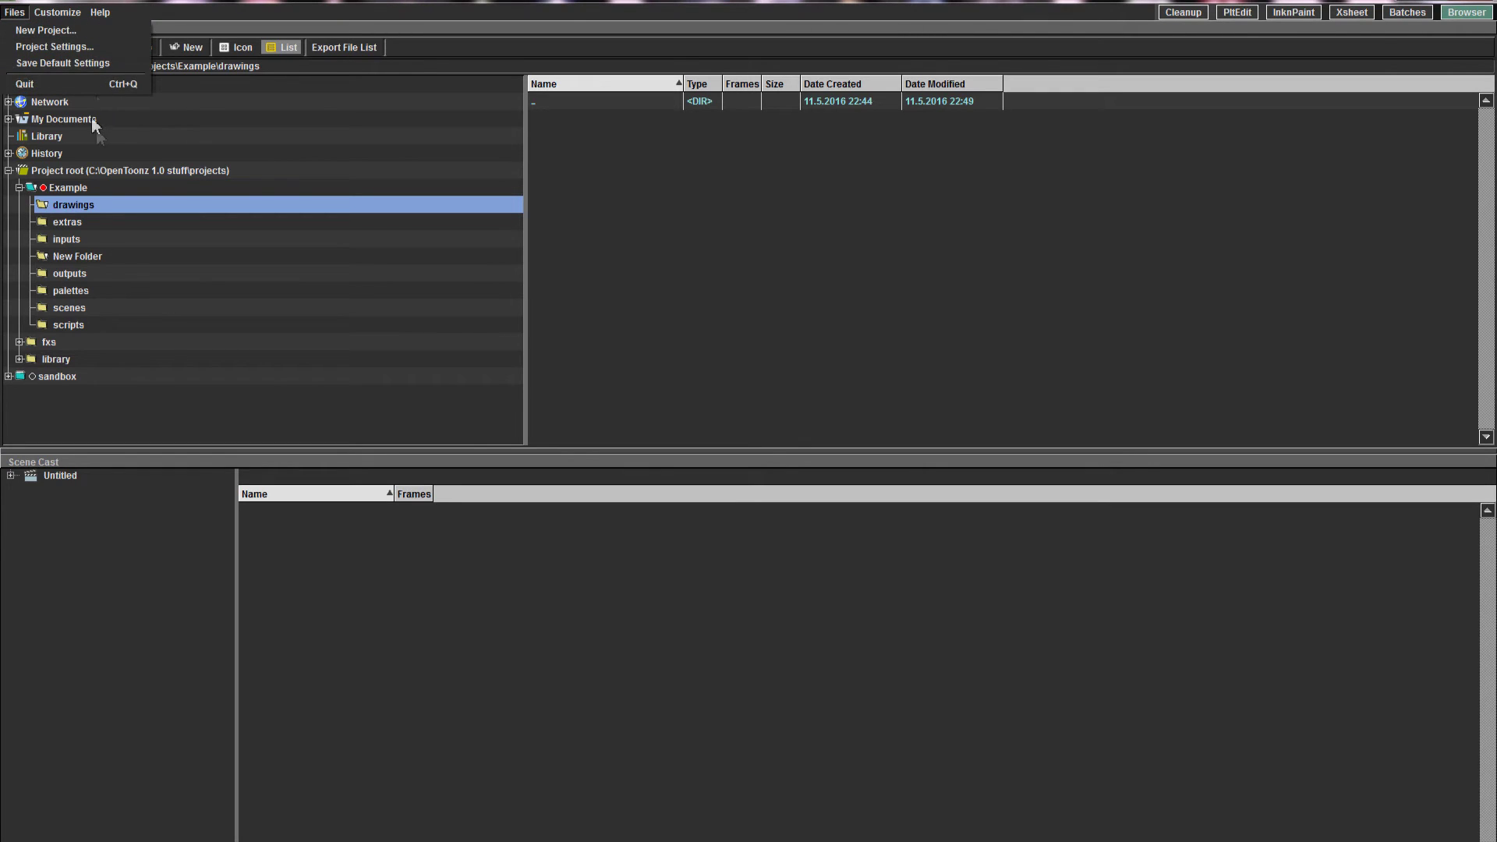
# In Project Settings, point +inputs, +drawings and +scenes to Example's inputs, drawings and scenes folders
pyautogui.click(95, 45)
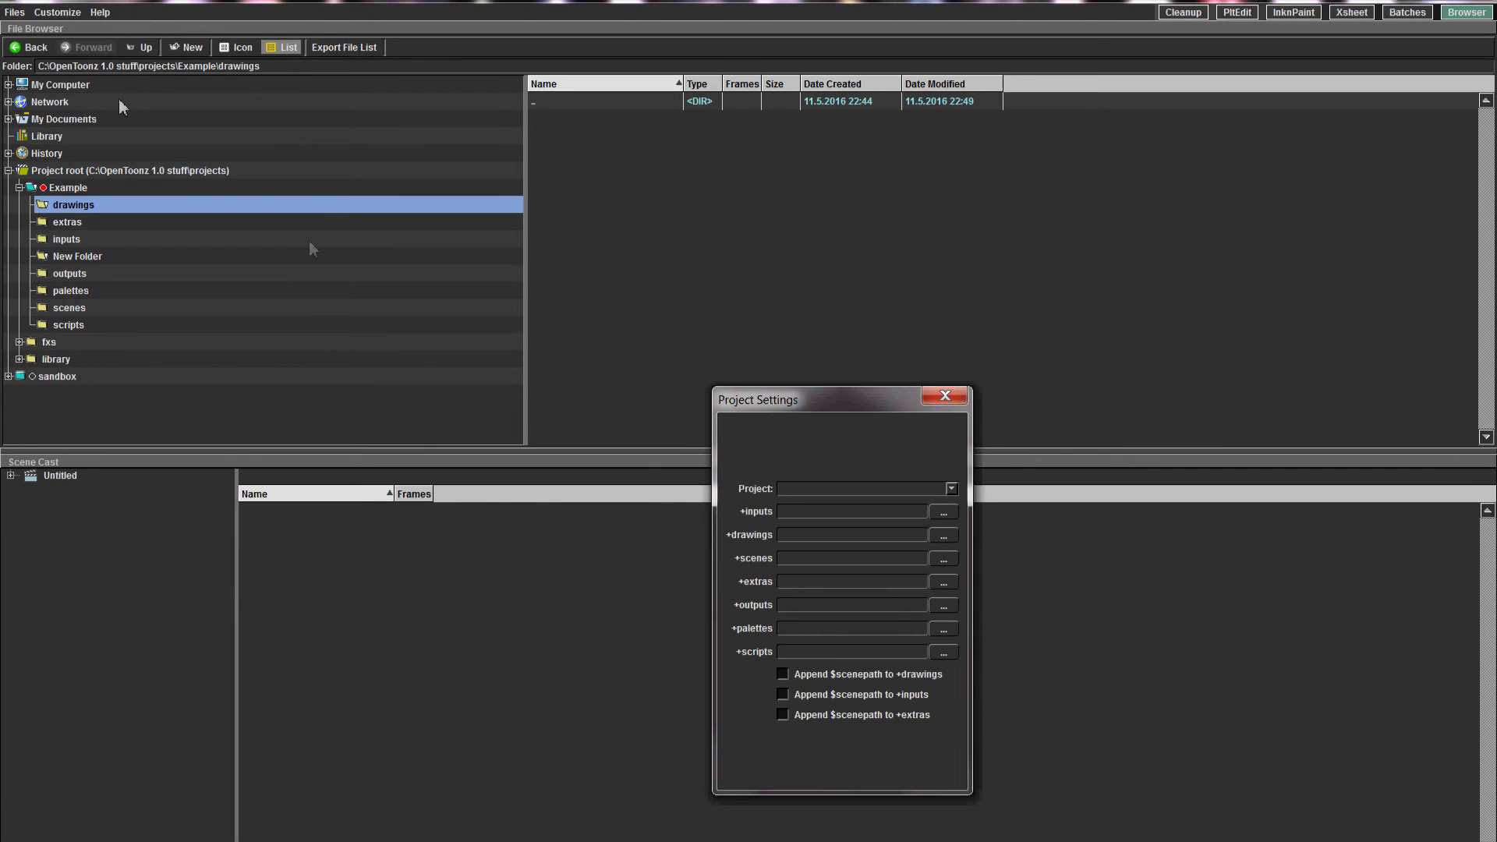
pyautogui.click(943, 512)
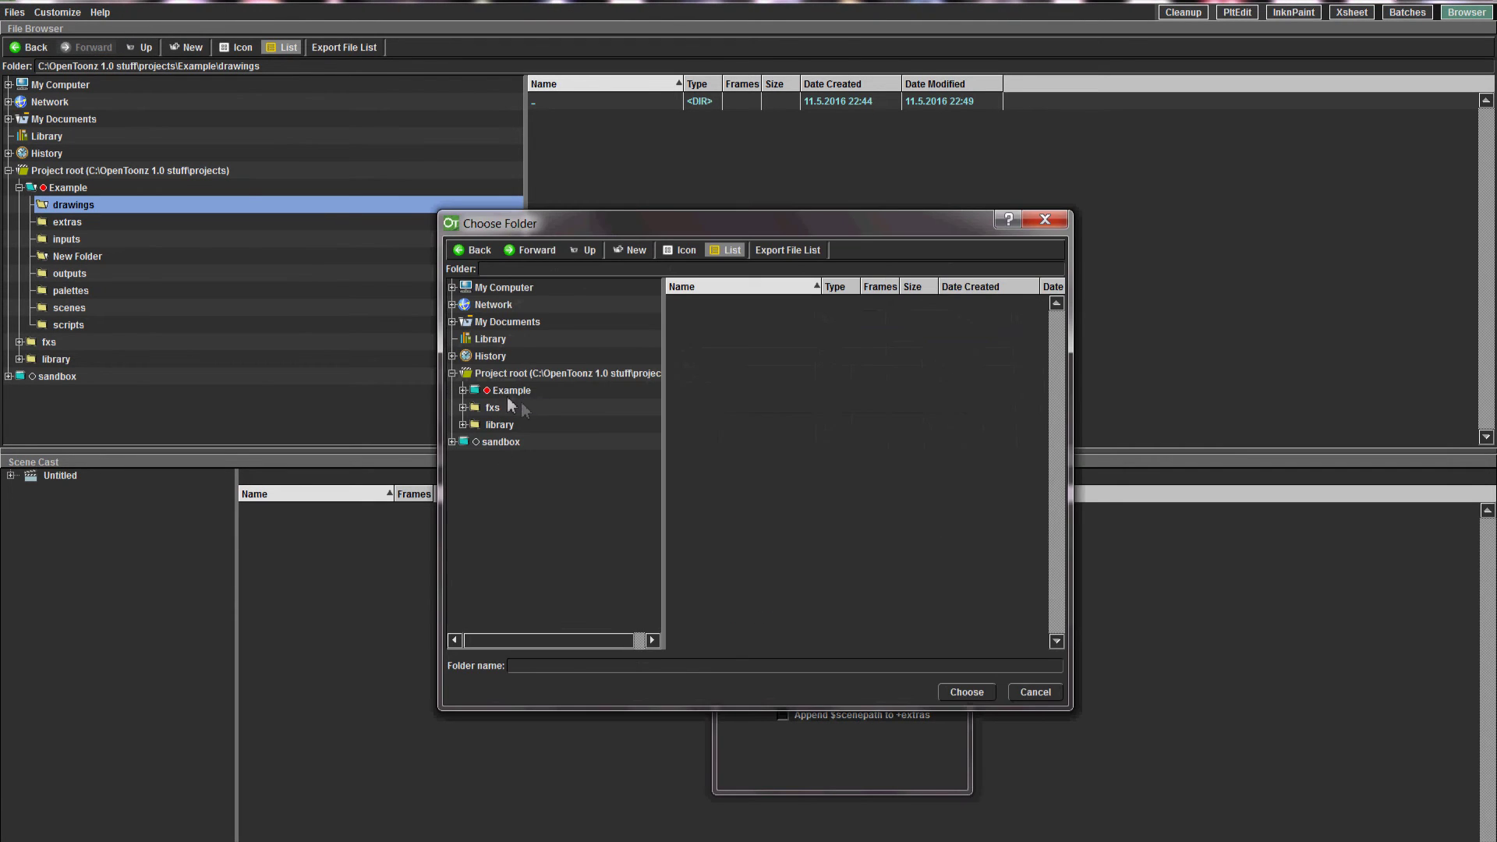
pyautogui.click(511, 392)
pyautogui.click(514, 442)
pyautogui.click(967, 692)
pyautogui.click(944, 536)
pyautogui.click(517, 407)
pyautogui.click(984, 689)
pyautogui.click(942, 581)
pyautogui.click(538, 510)
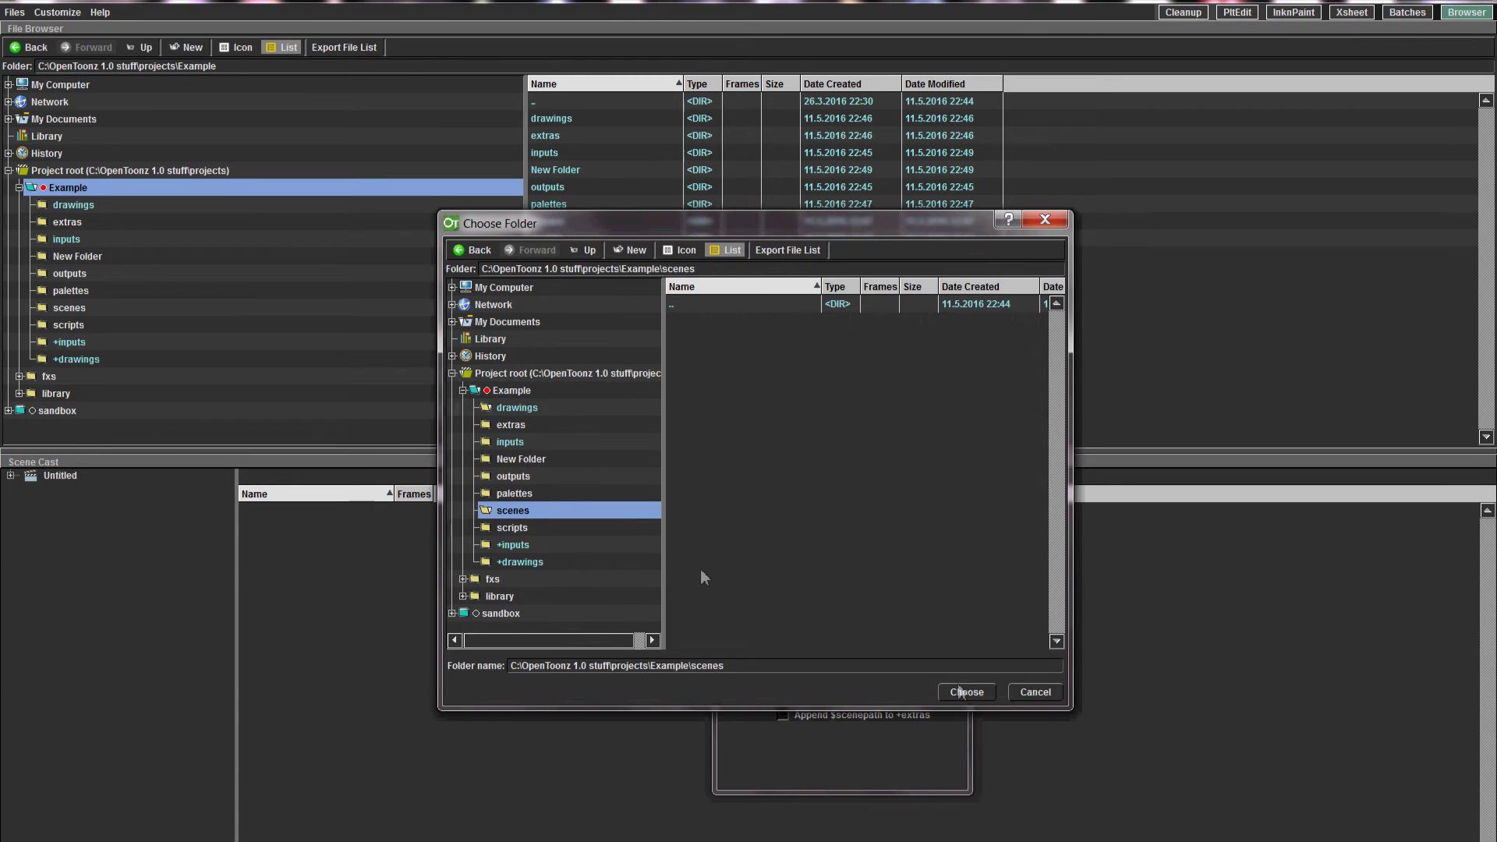
pyautogui.click(971, 694)
# Point +extras to New Folder, and +outputs, +palettes, +scripts to Example's matching folders
pyautogui.click(943, 583)
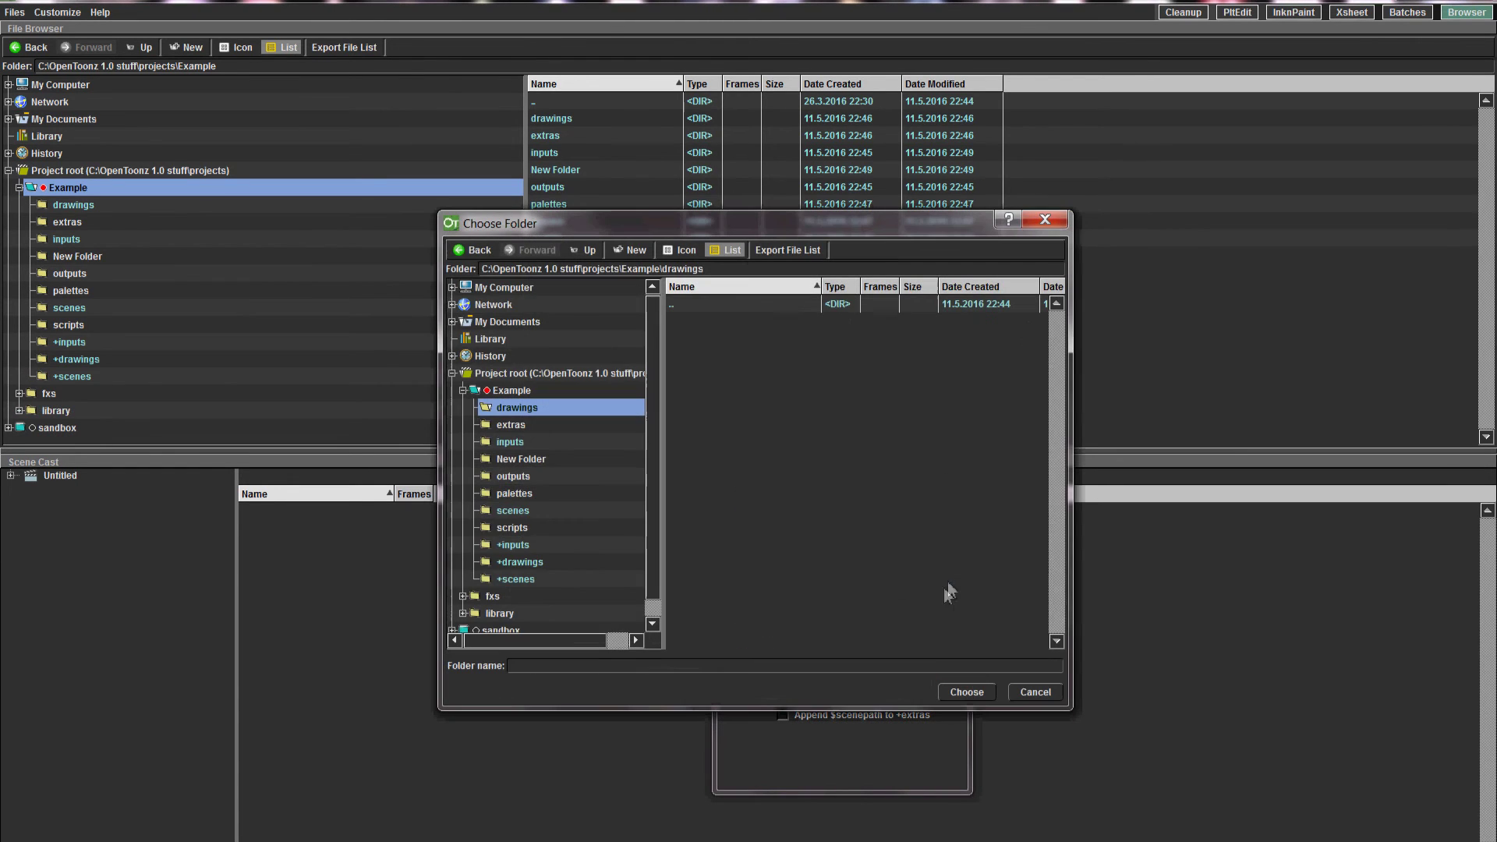
pyautogui.click(541, 458)
pyautogui.click(967, 691)
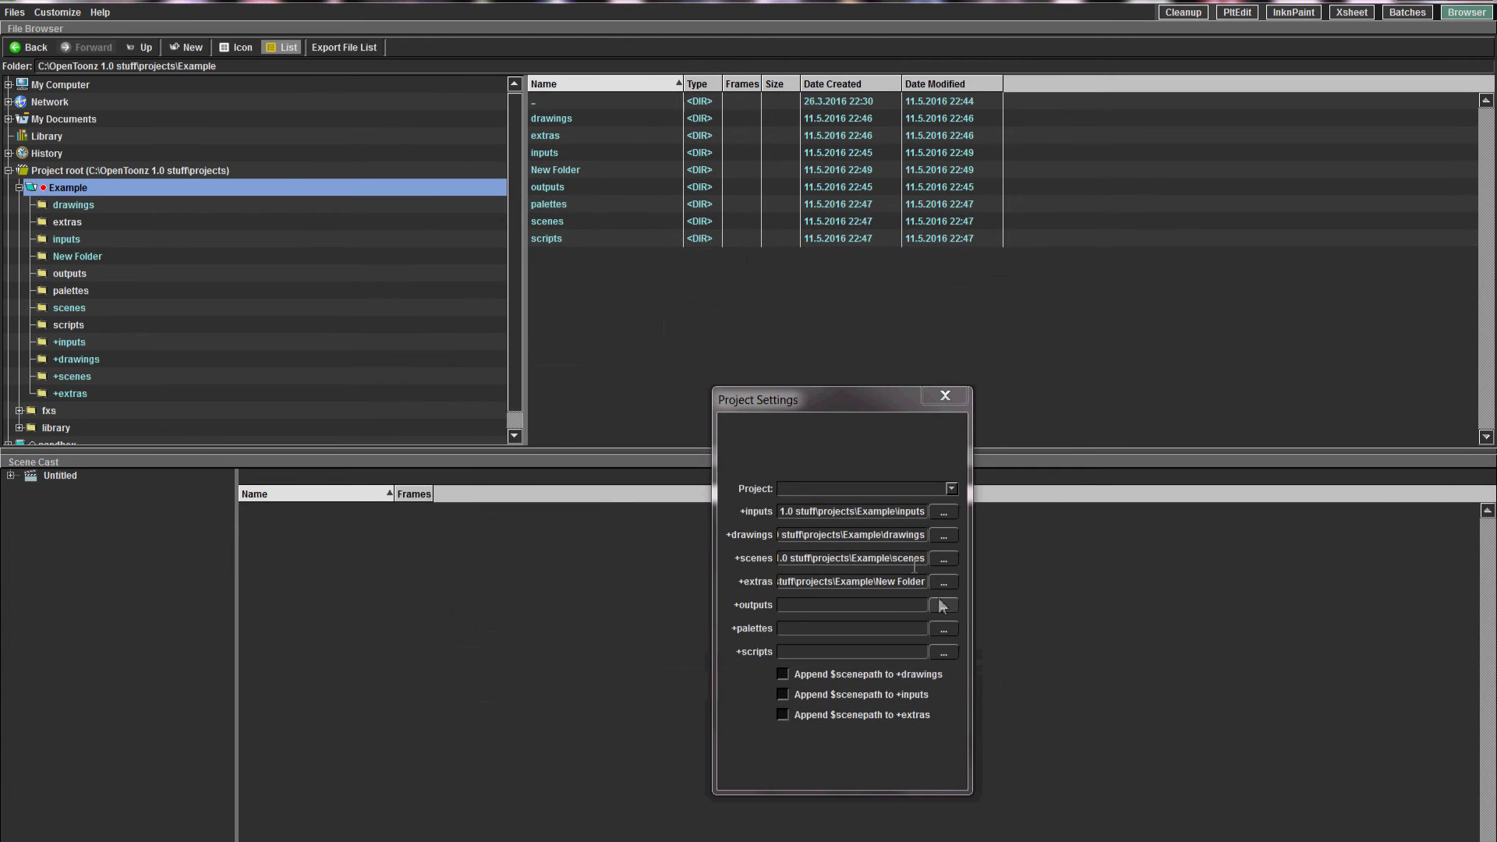
pyautogui.click(943, 605)
pyautogui.click(512, 475)
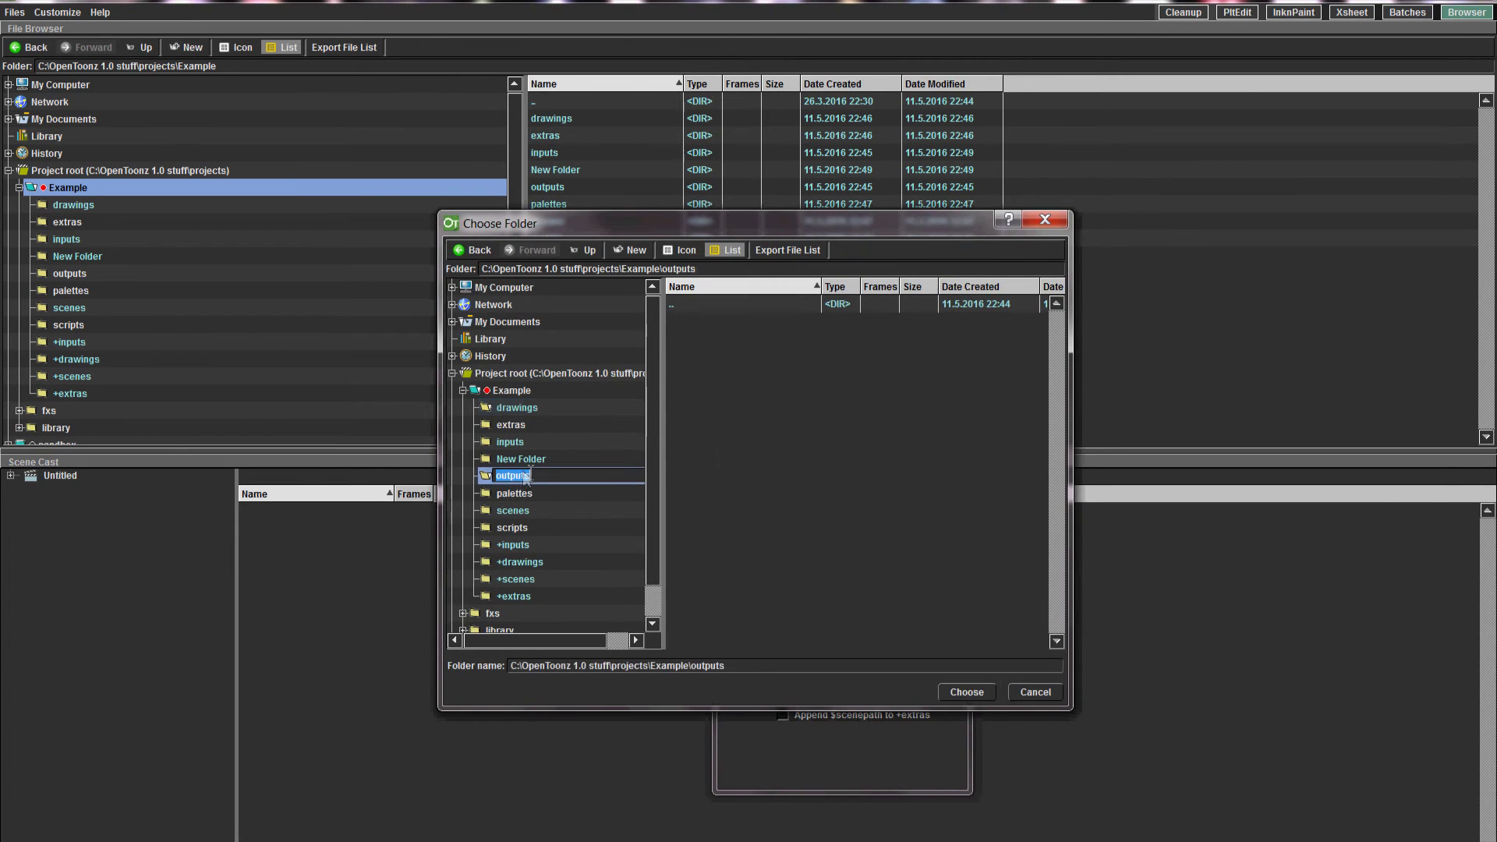
pyautogui.click(967, 692)
pyautogui.click(942, 630)
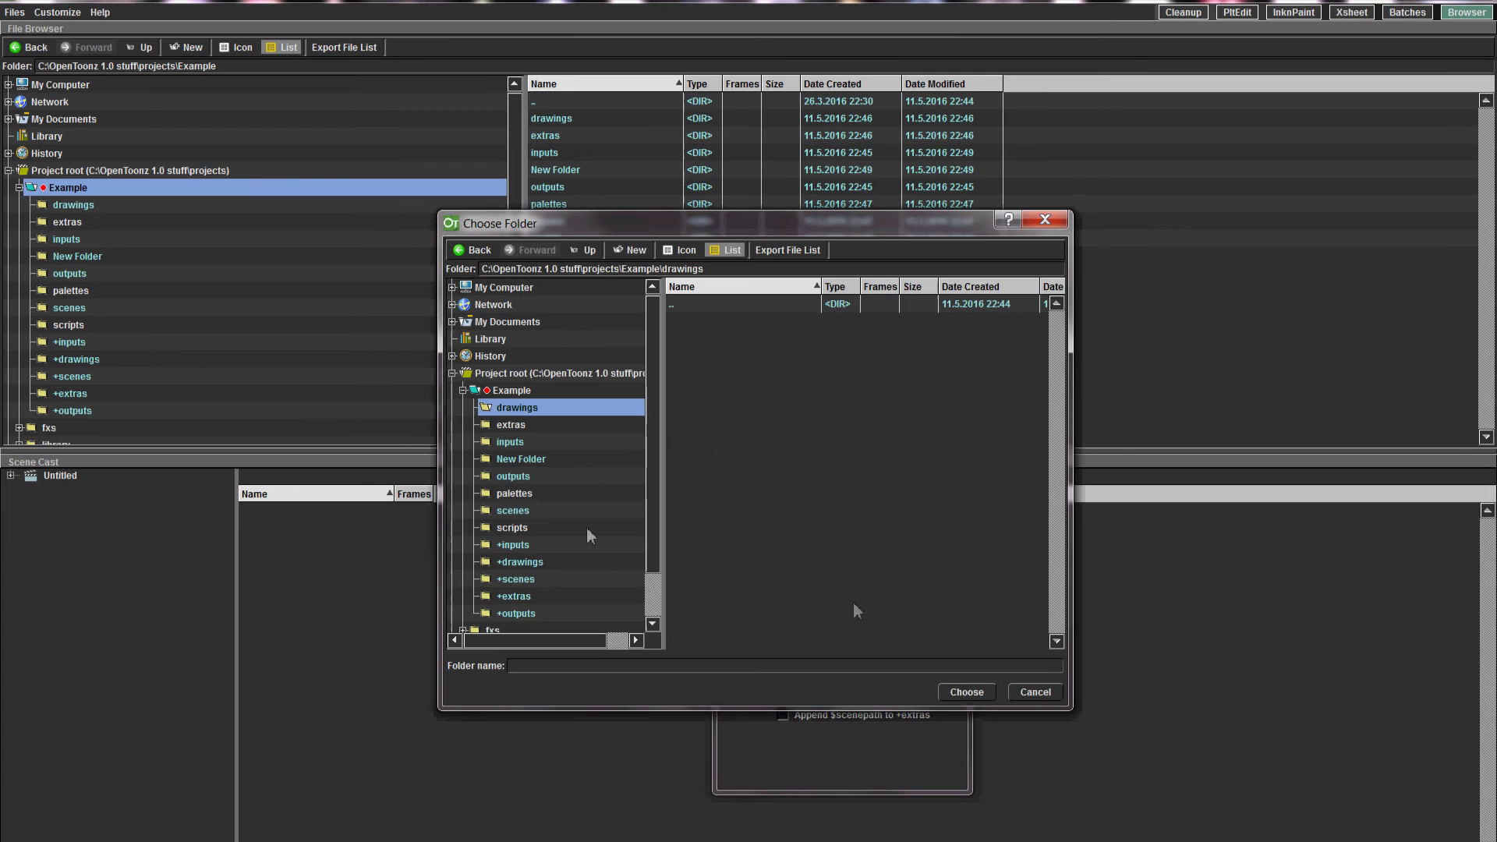
pyautogui.click(531, 494)
pyautogui.click(967, 692)
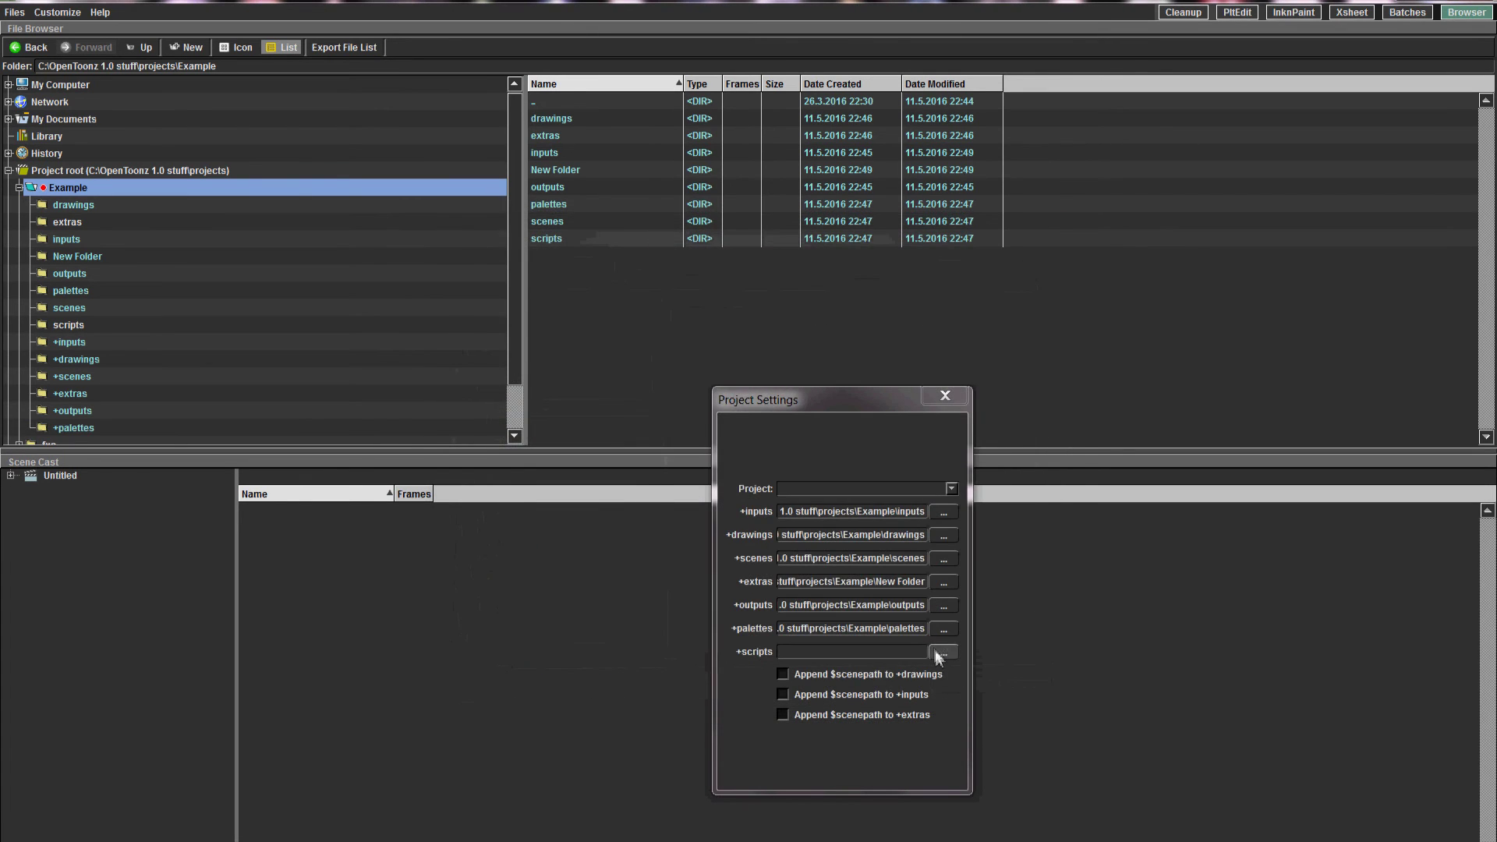
pyautogui.click(936, 652)
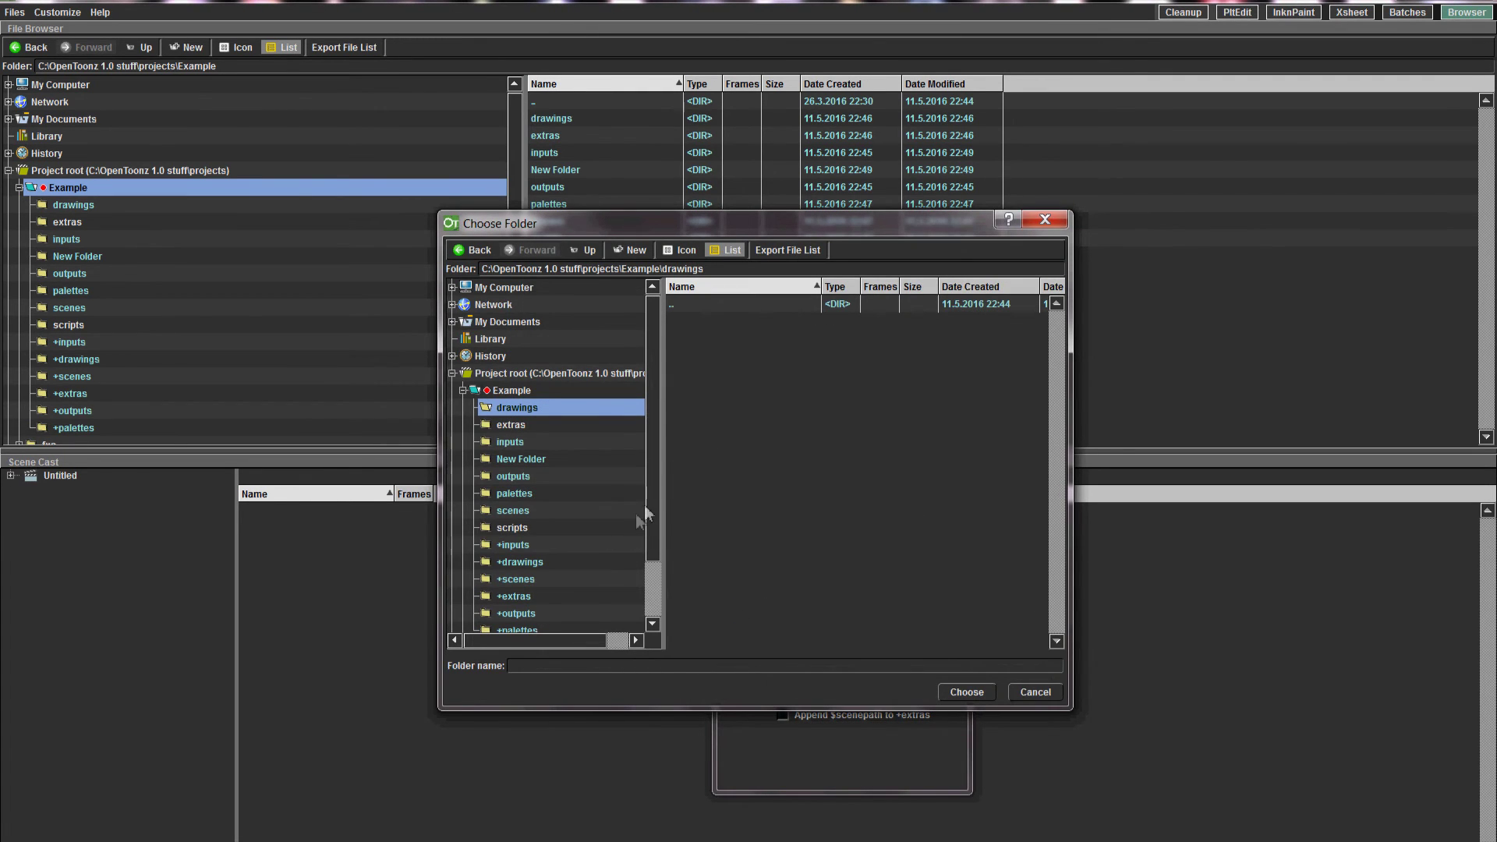
pyautogui.scroll(-2, 647, 514)
pyautogui.click(533, 459)
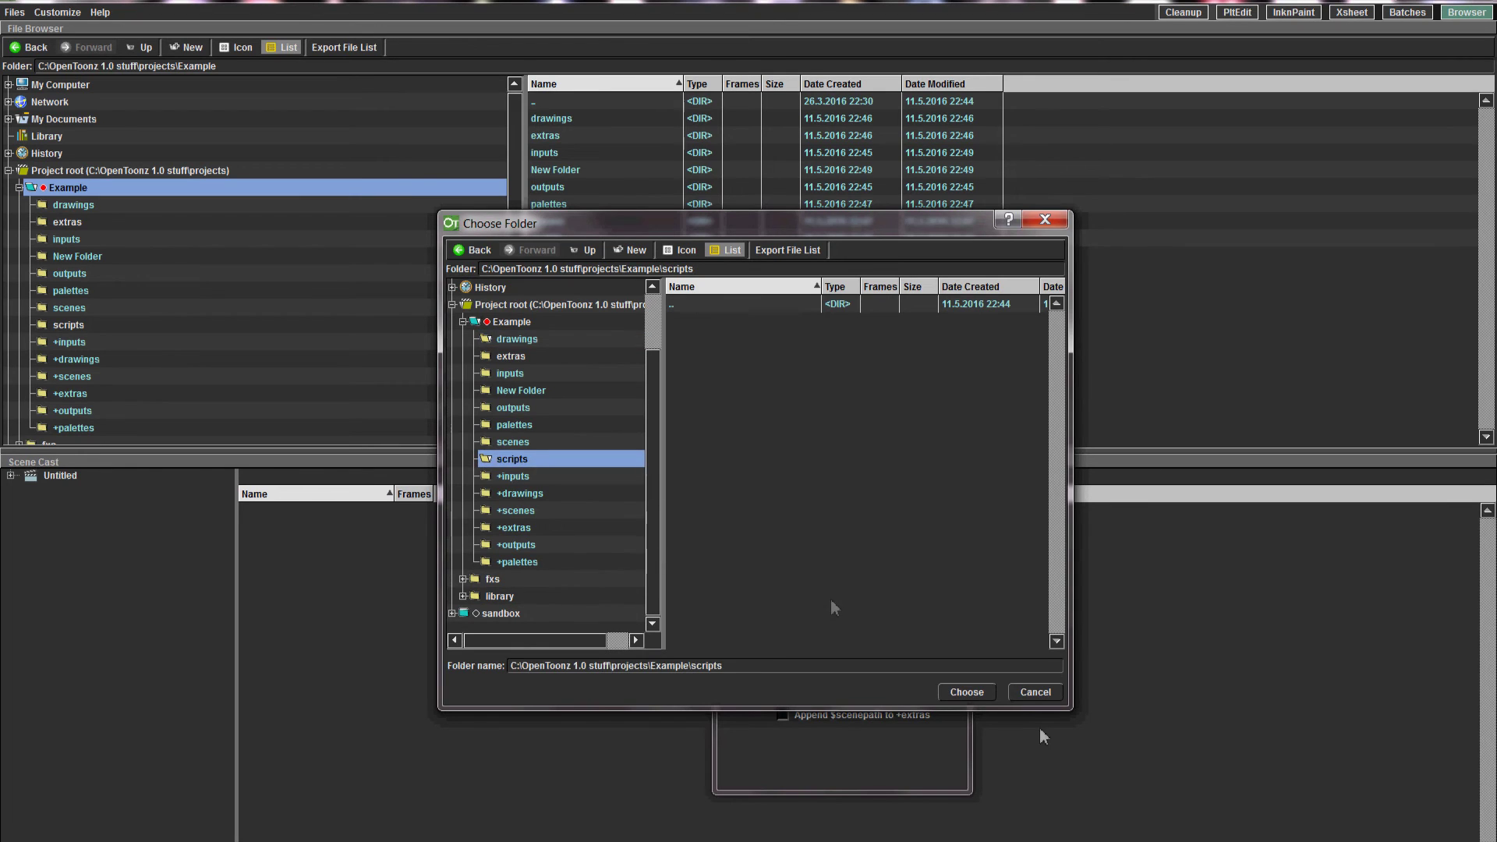
pyautogui.click(967, 692)
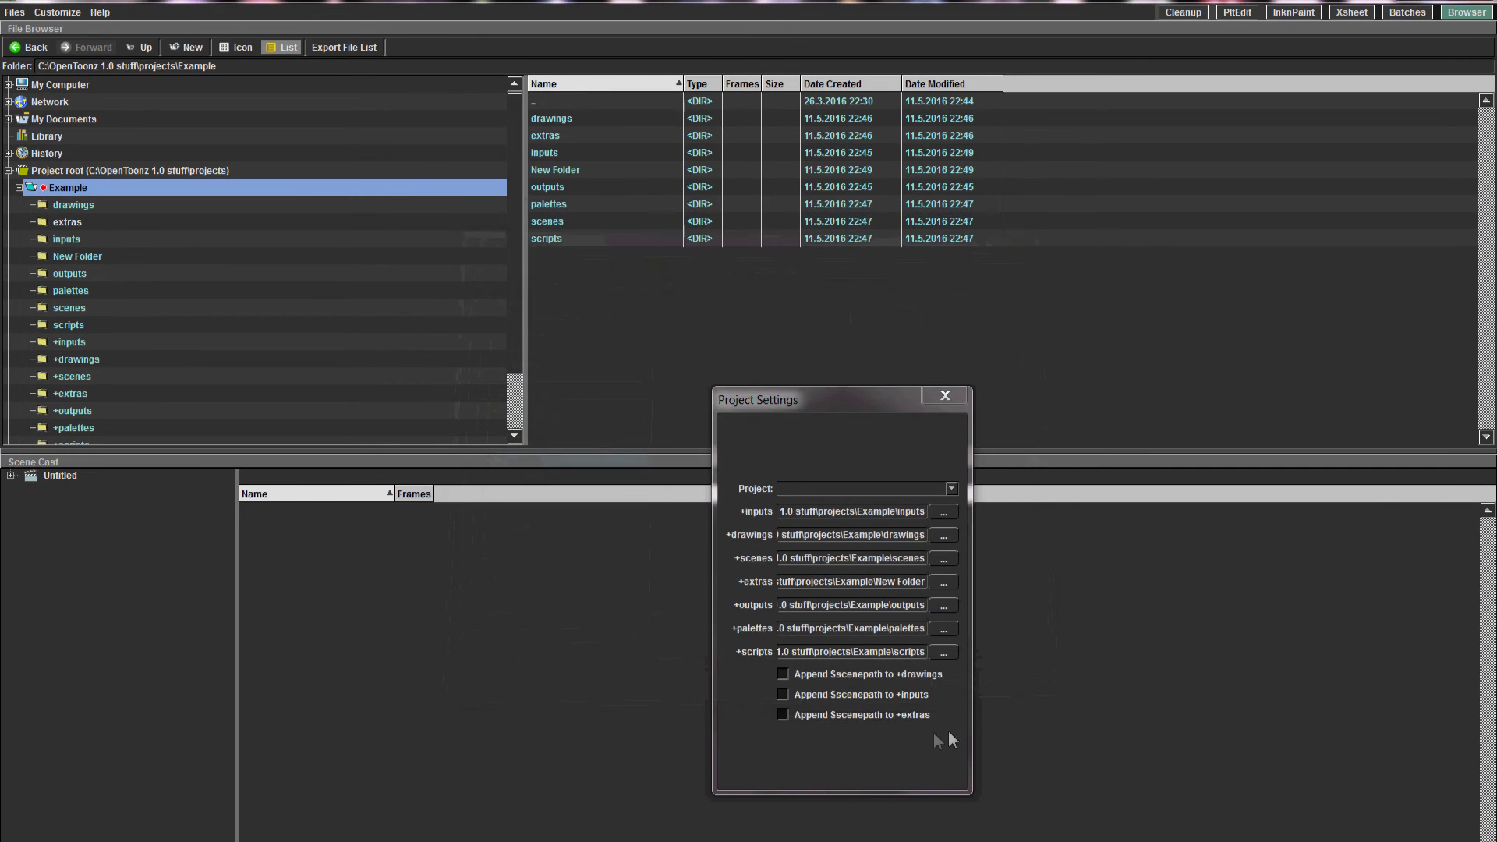
# Turn on Append $scenepath for drawings, inputs and extras, then close Project Settings
pyautogui.click(783, 673)
pyautogui.click(783, 694)
pyautogui.click(783, 714)
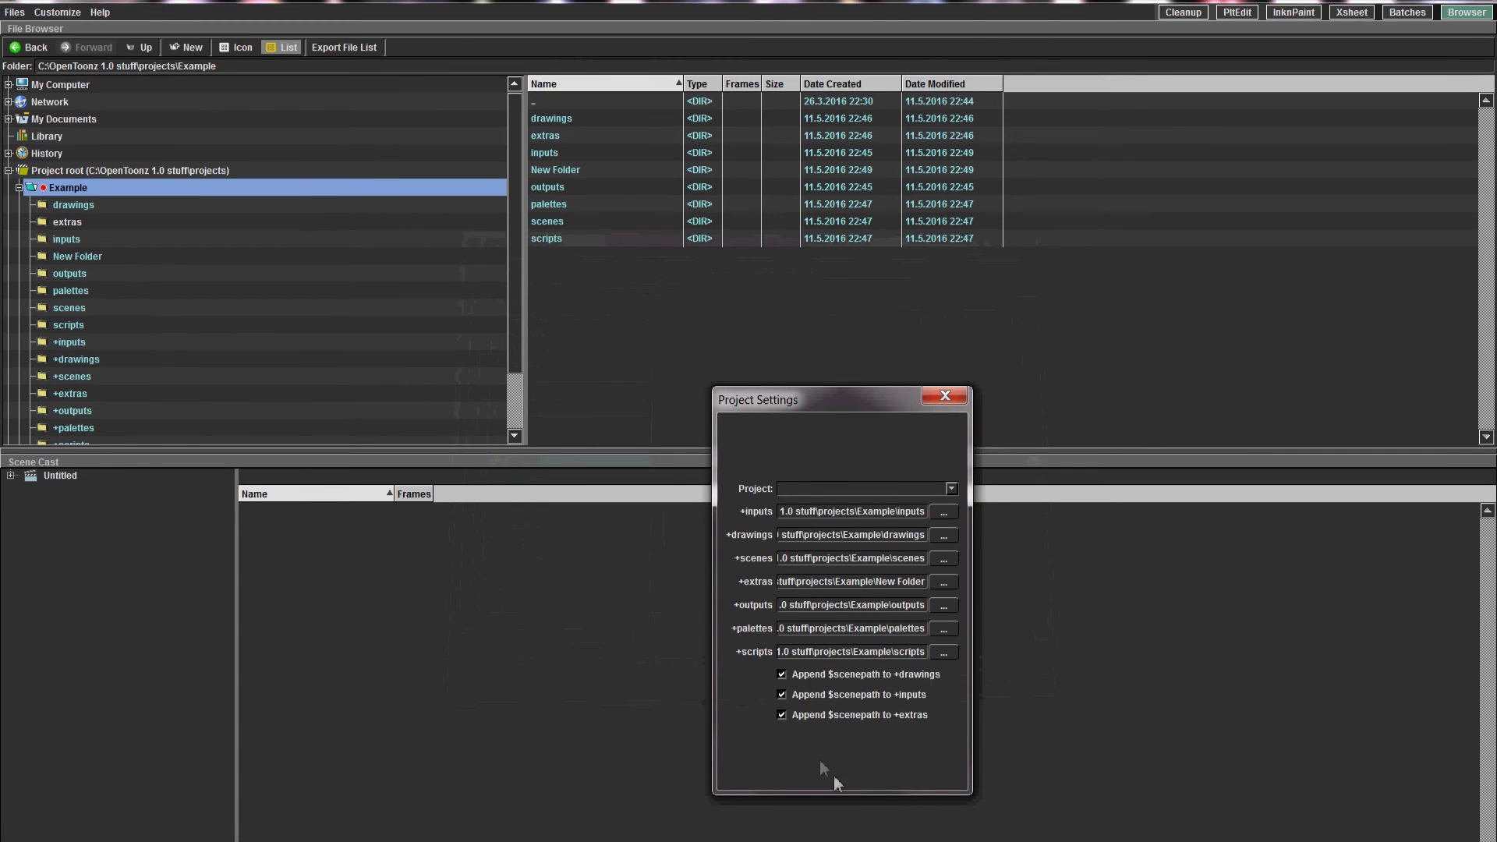
pyautogui.click(945, 396)
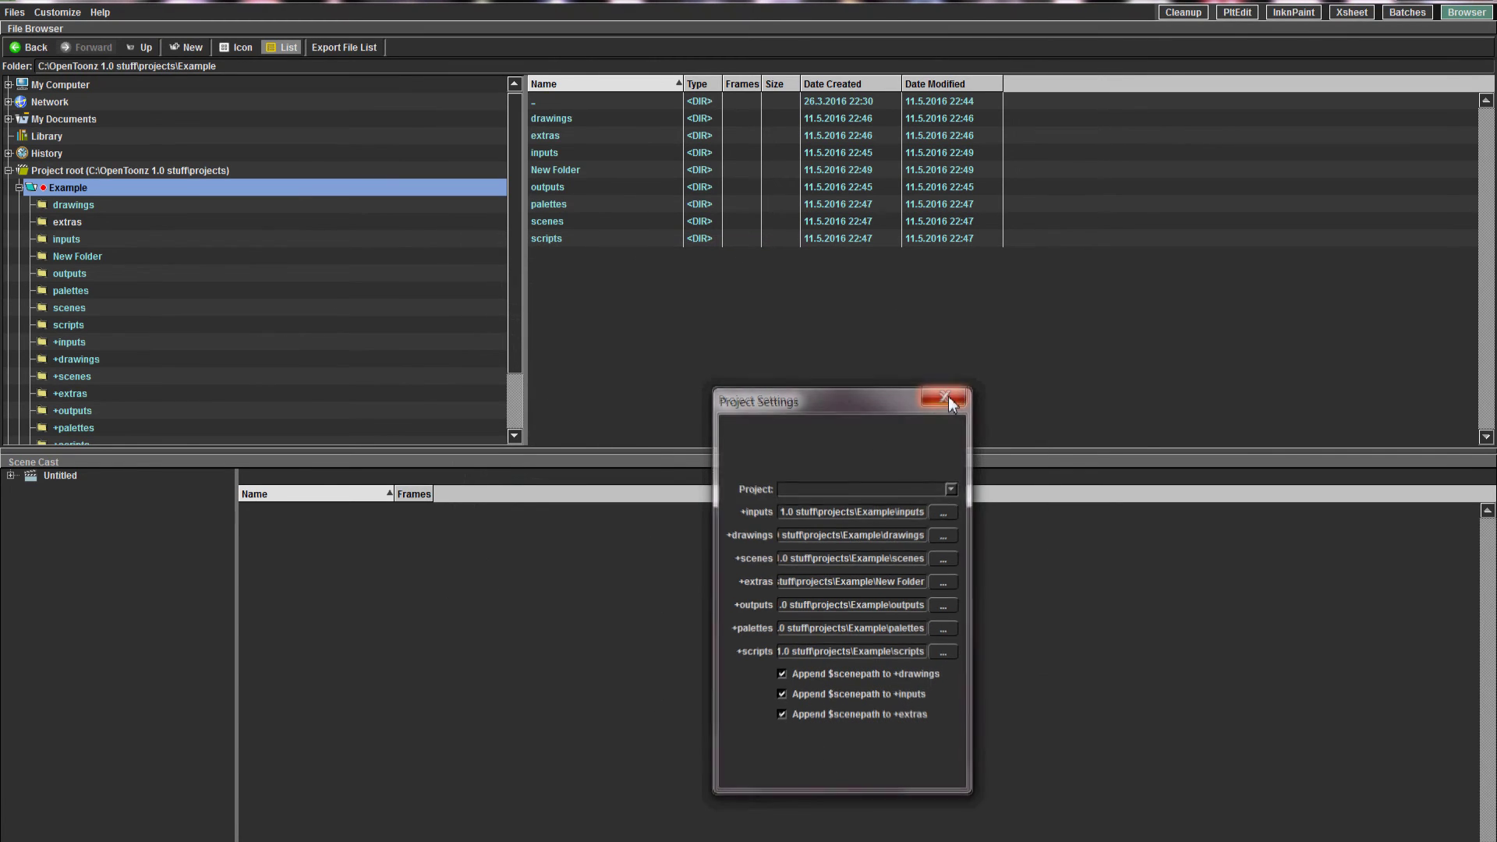
# Reopen Project Settings, start typing a new +extras path, erase it, and close the dialog
pyautogui.click(15, 13)
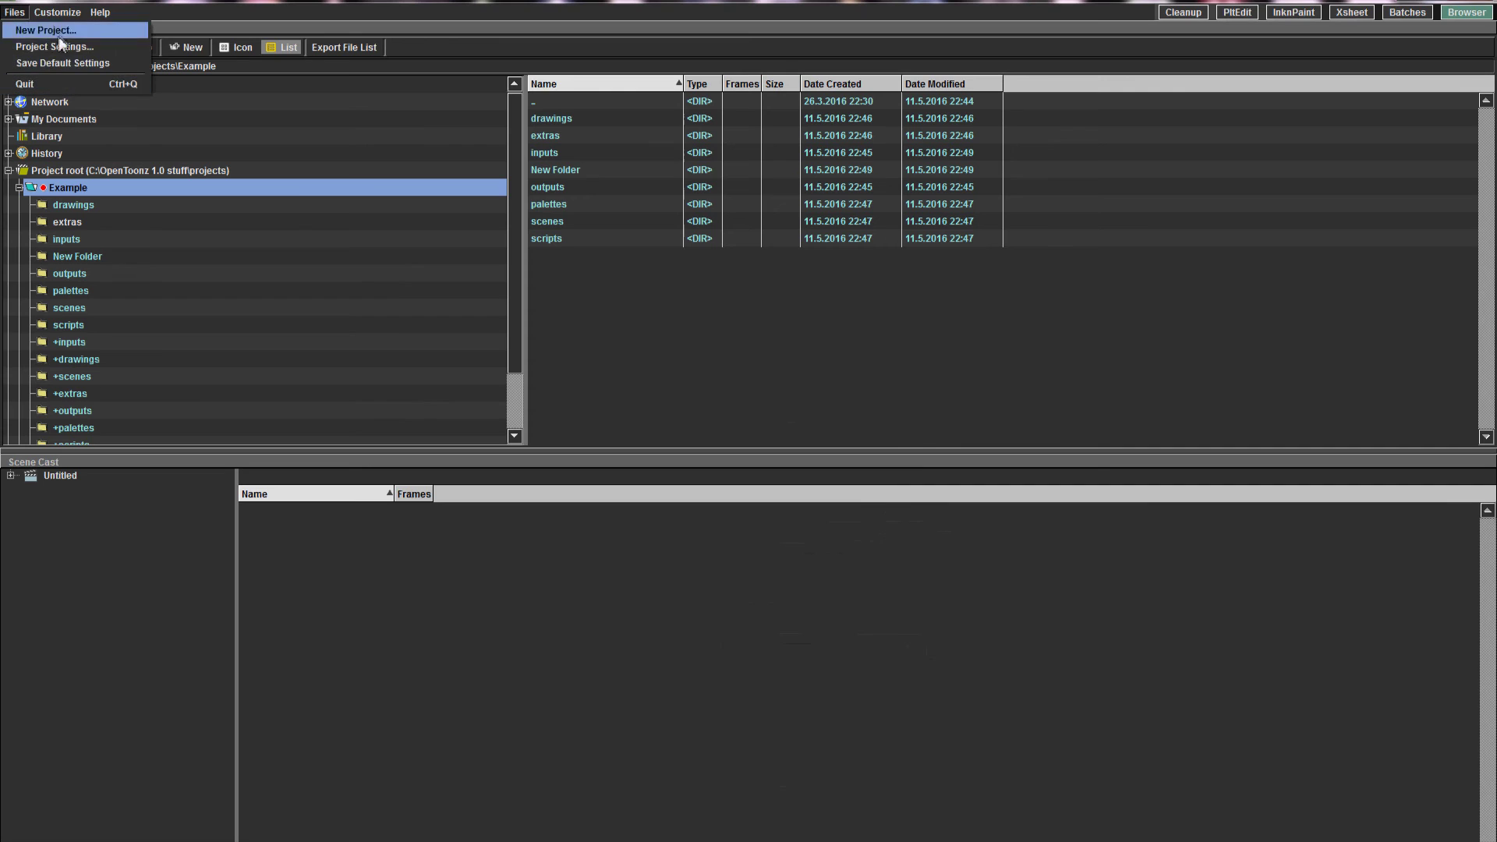
pyautogui.click(74, 47)
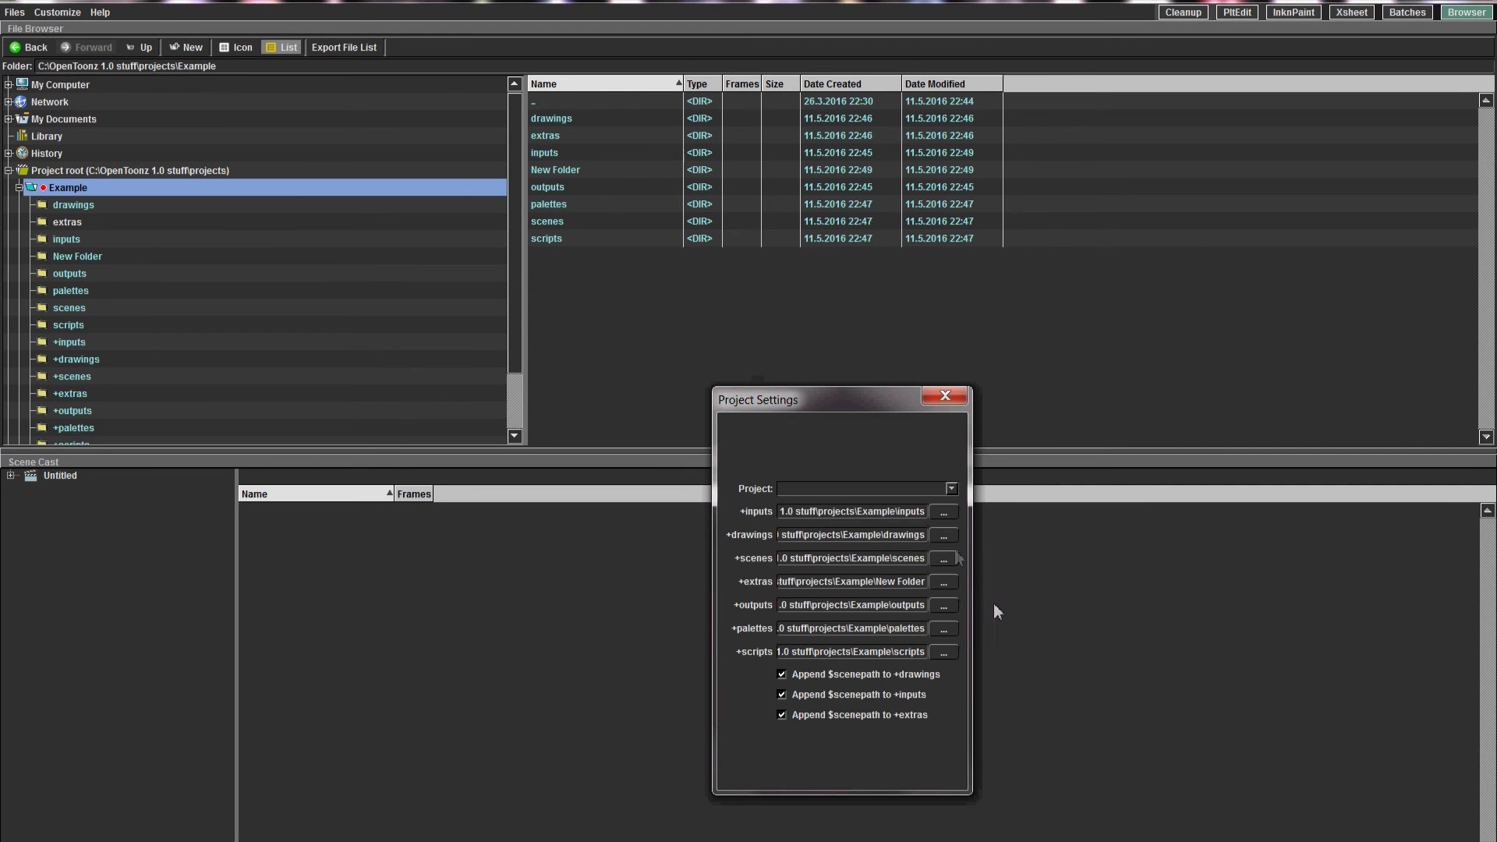
pyautogui.tripleClick(780, 583)
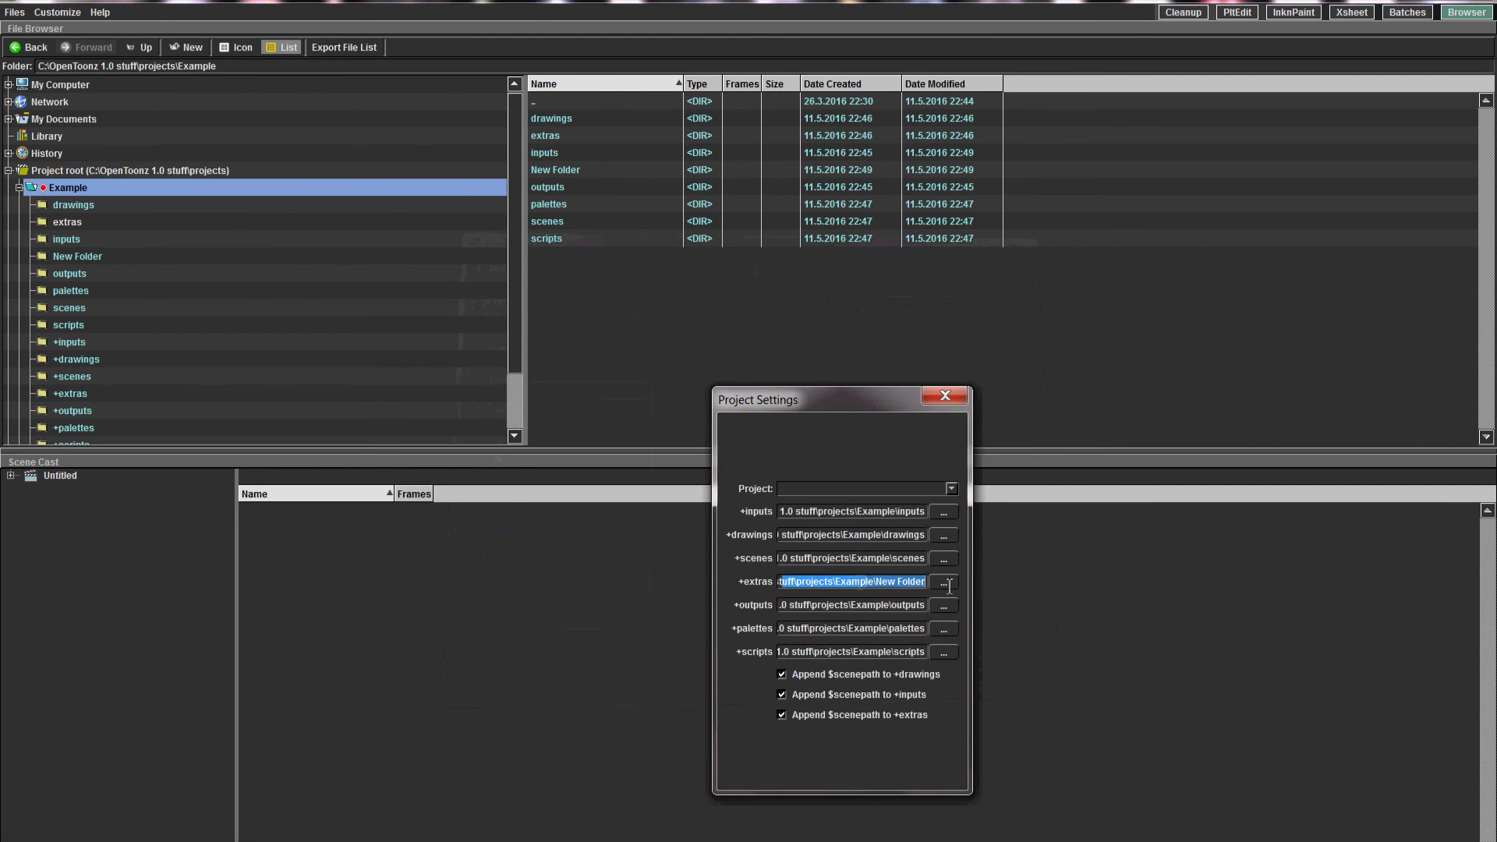
pyautogui.write('C:\\OpenToonz 1.0')
pyautogui.press('BackSpace')
pyautogui.press('BackSpace')
pyautogui.press('BackSpace')
pyautogui.press('BackSpace')
pyautogui.press('BackSpace')
pyautogui.press('BackSpace')
pyautogui.press('BackSpace')
pyautogui.press('BackSpace')
pyautogui.press('BackSpace')
pyautogui.press('BackSpace')
pyautogui.press('BackSpace')
pyautogui.press('BackSpace')
pyautogui.press('BackSpace')
pyautogui.press('BackSpace')
pyautogui.press('BackSpace')
pyautogui.press('BackSpace')
pyautogui.press('BackSpace')
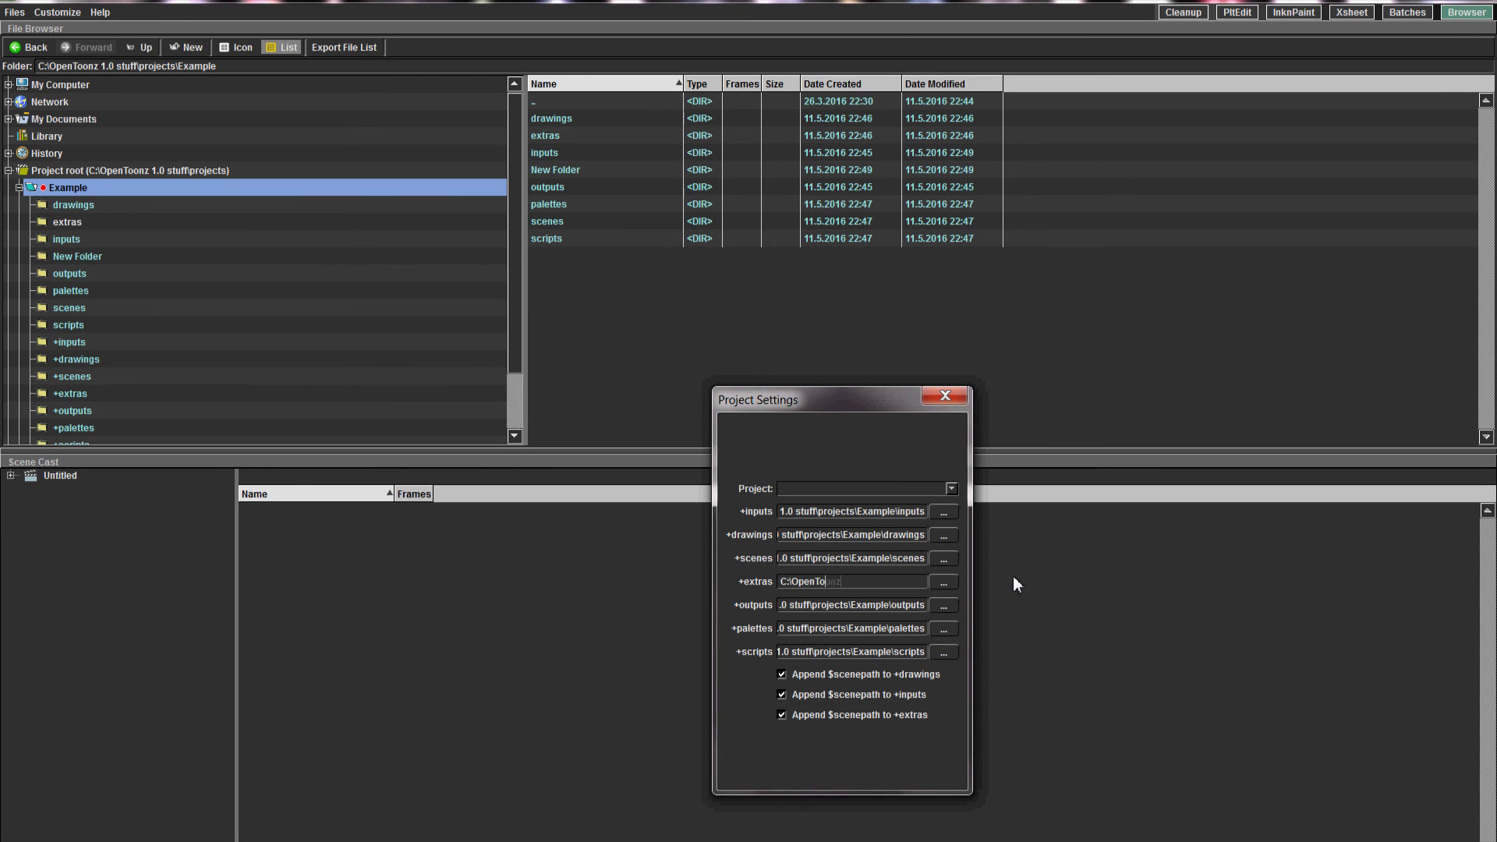
pyautogui.click(945, 395)
# Reopen Project Settings and choose Example\extras as the +extras folder
pyautogui.click(16, 13)
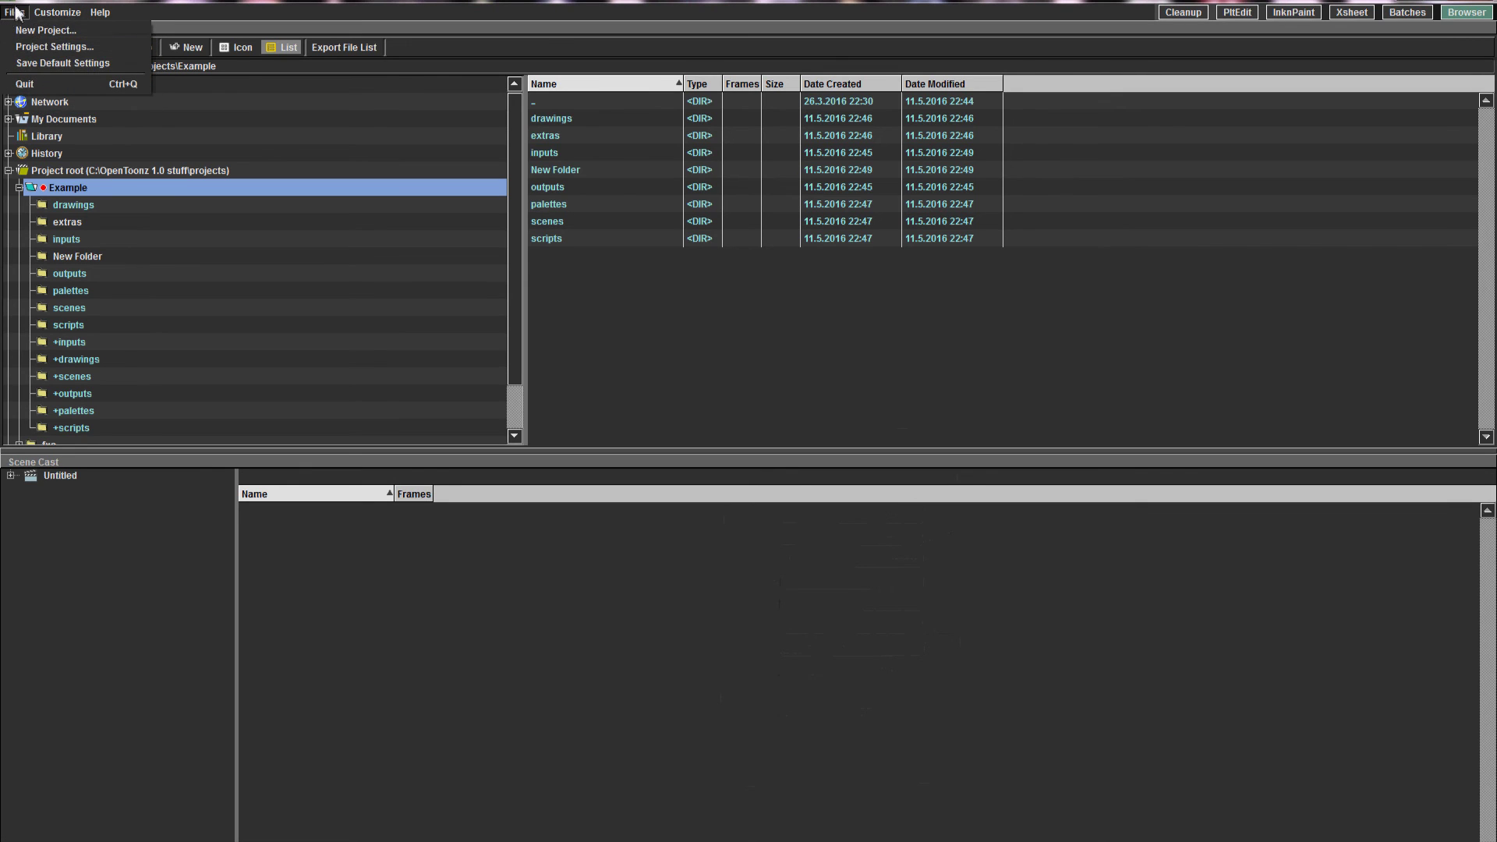
pyautogui.click(61, 47)
pyautogui.click(942, 582)
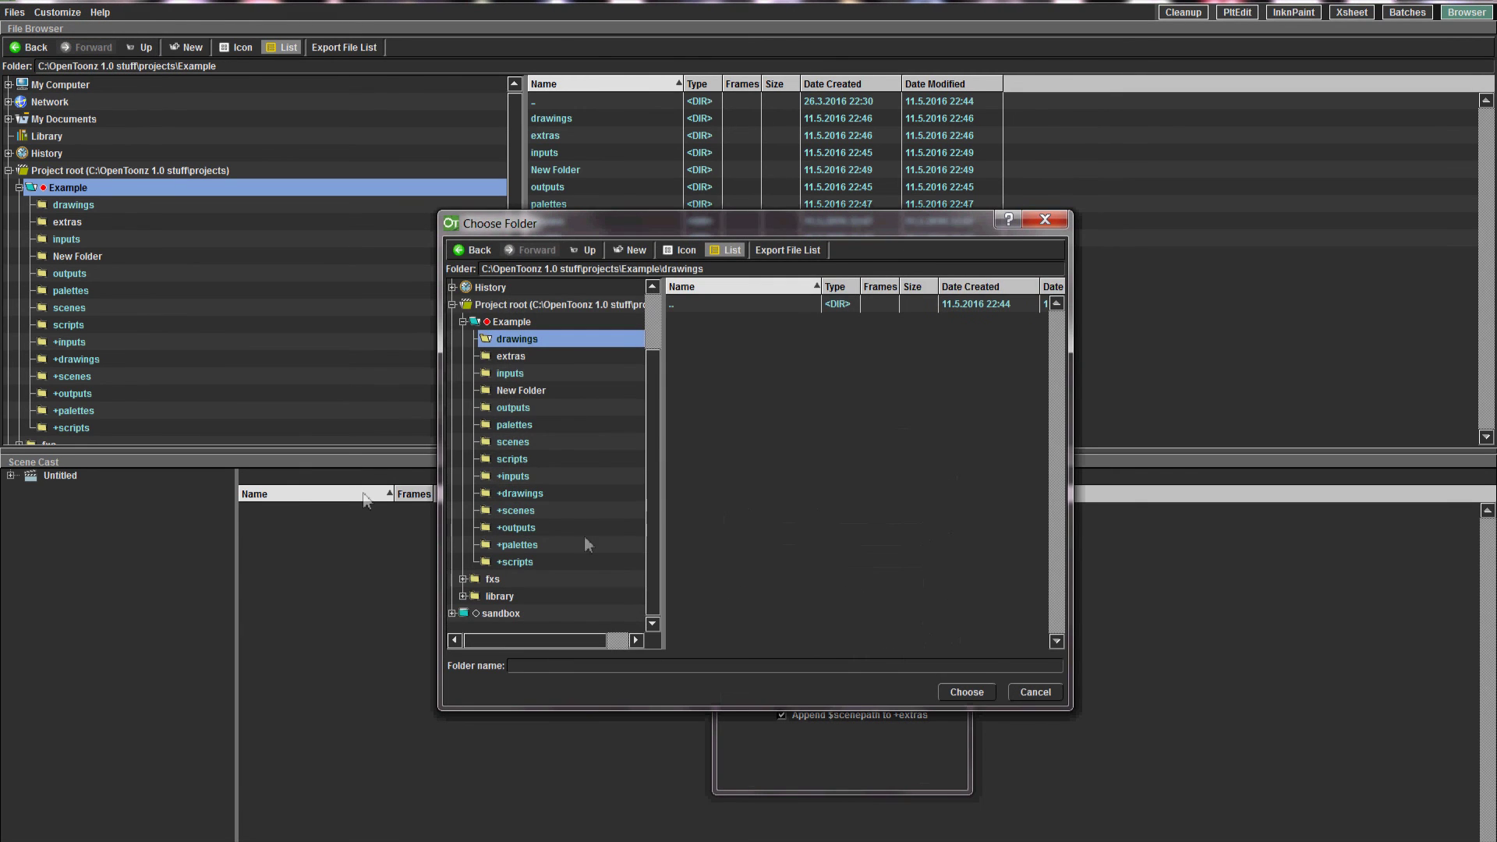
pyautogui.click(521, 355)
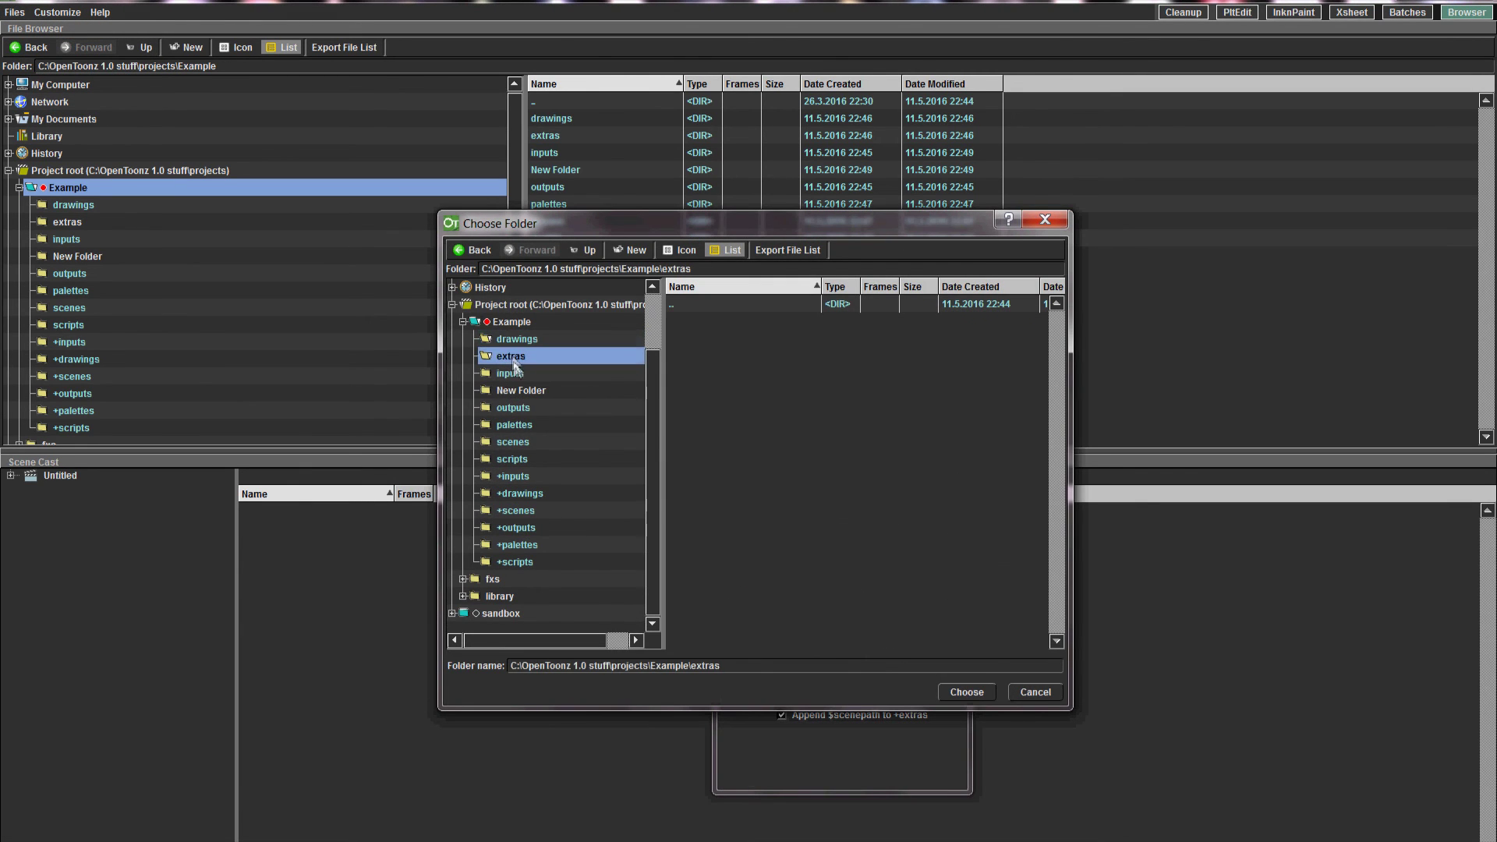
pyautogui.click(975, 695)
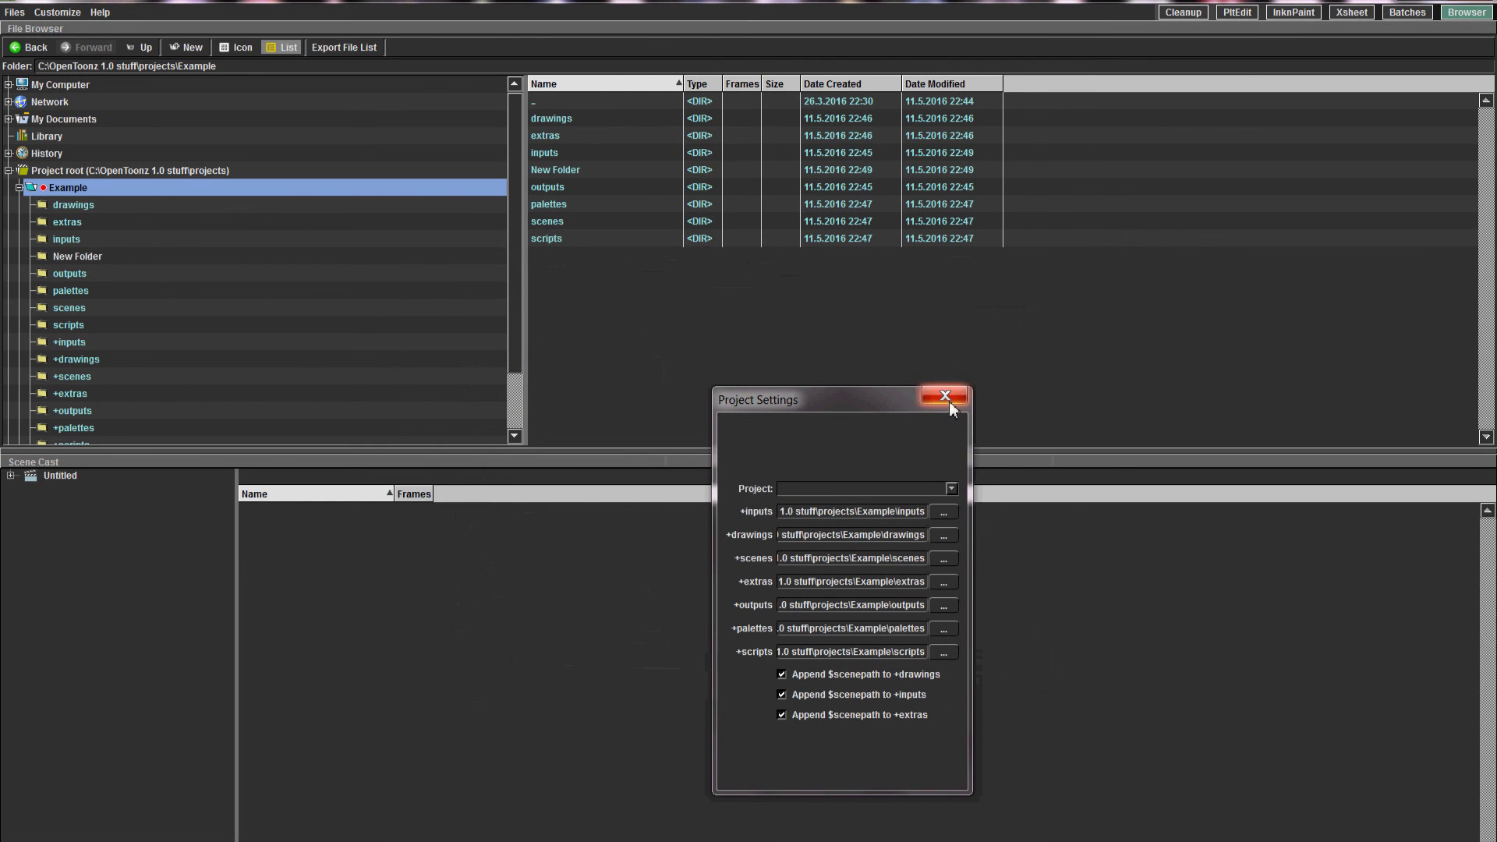